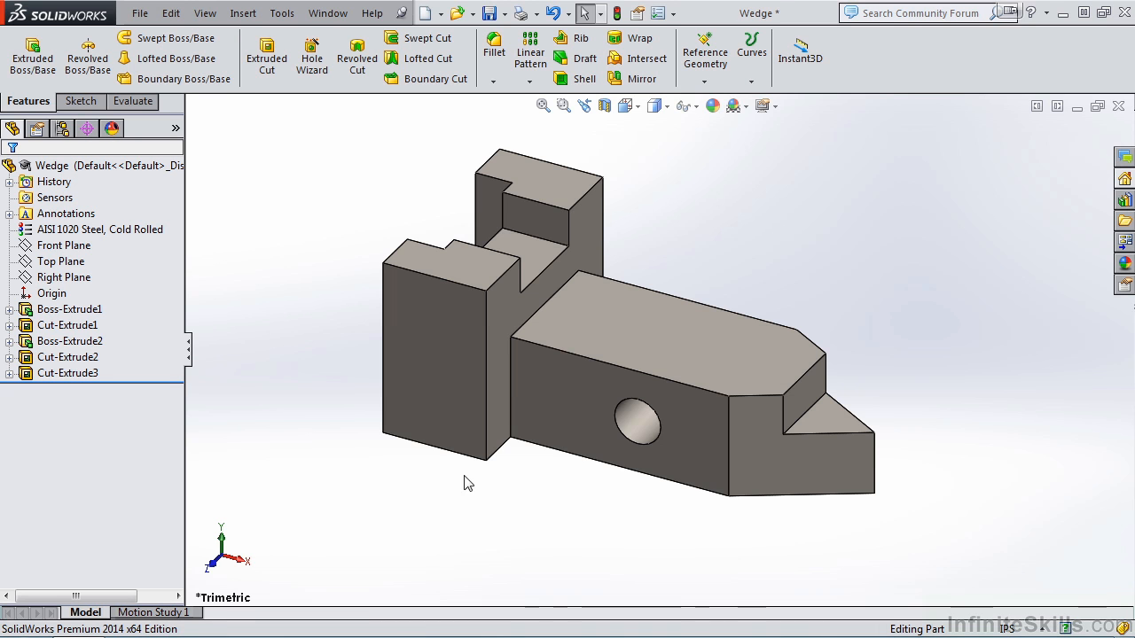
- Check the drawing-import mark on the 1.120 in width dimension of the first boss extrusion, leaving the dimension unedited
{"action": "left_click", "coordinate": [437, 430]}
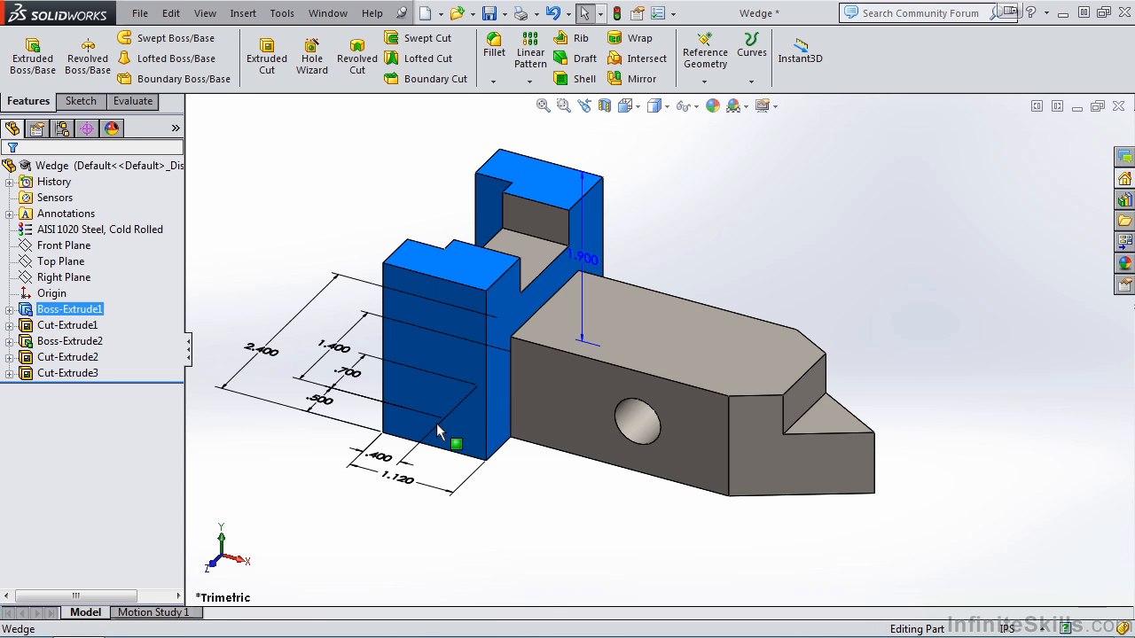
{"action": "double_click", "coordinate": [400, 479]}
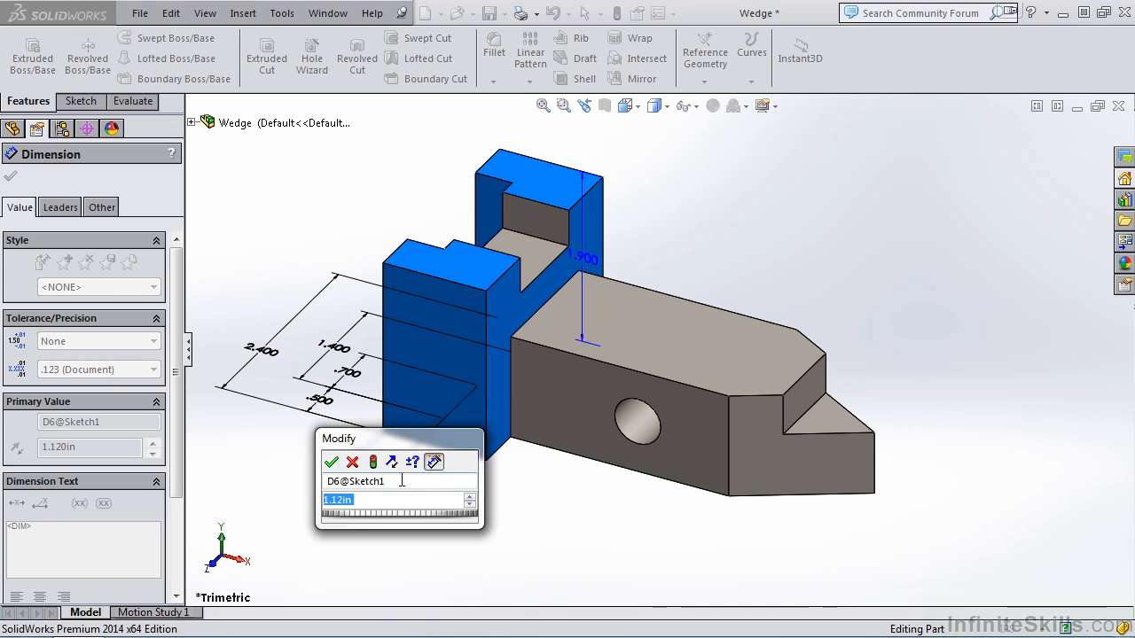
{"action": "left_click_drag", "start_coordinate": [425, 444], "coordinate": [714, 235]}
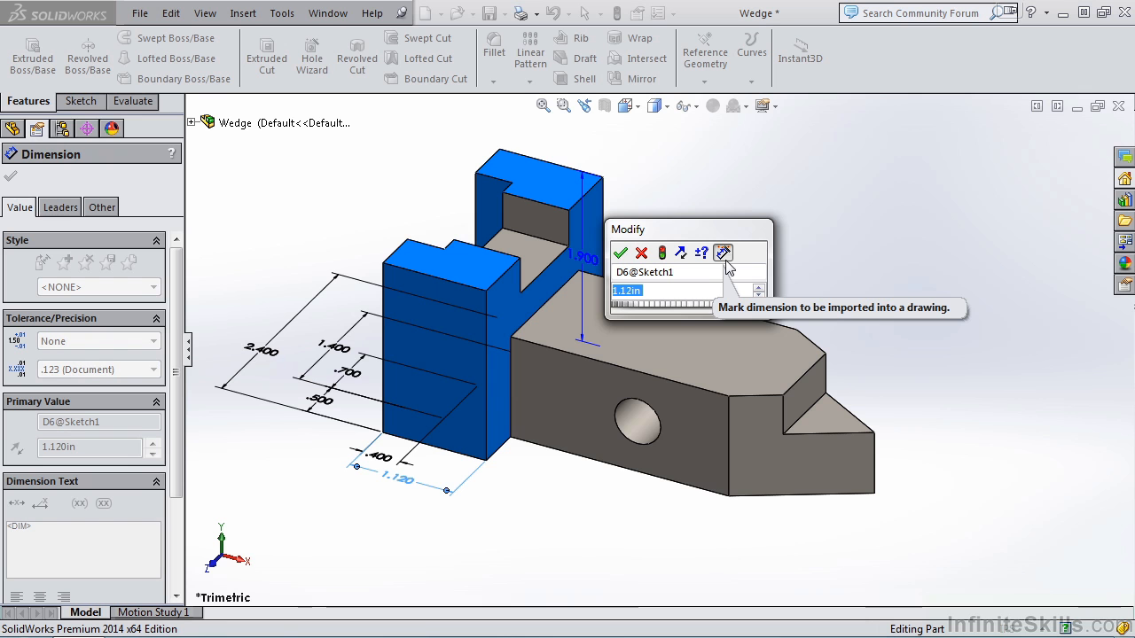
{"action": "left_click", "coordinate": [641, 254]}
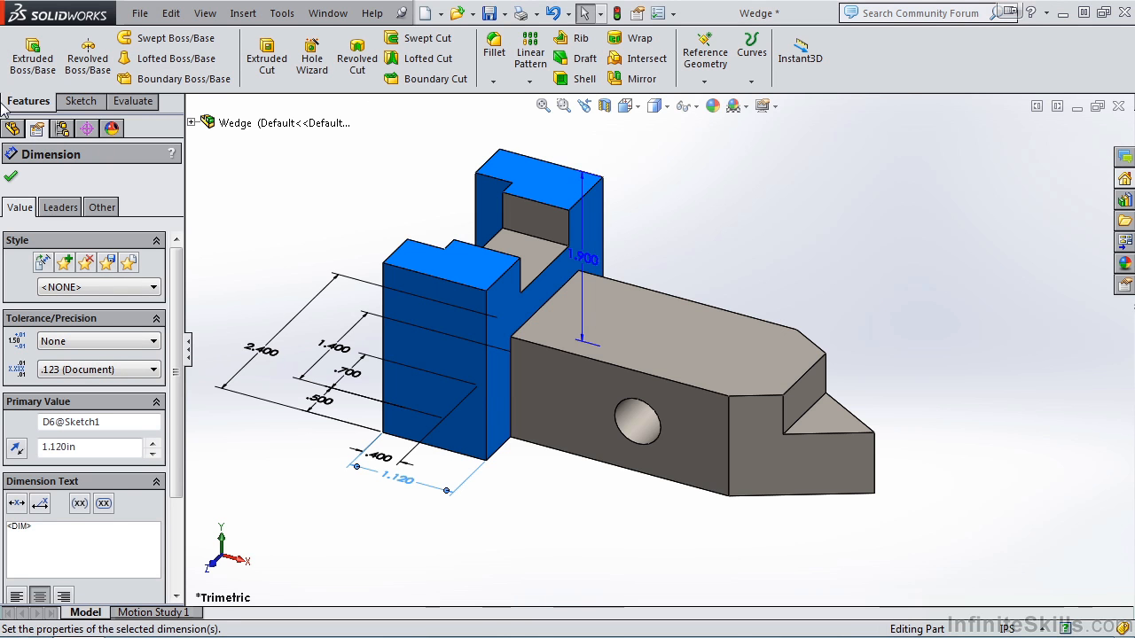
{"action": "left_click", "coordinate": [8, 173]}
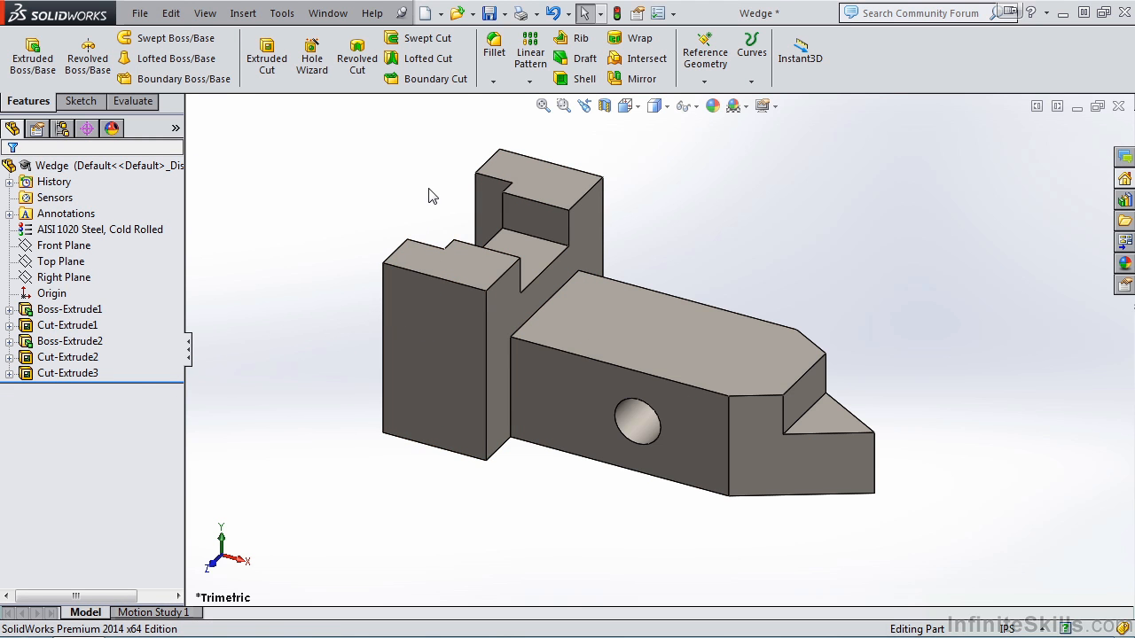
- Create a drawing from the Wedge part on a B (ANSI) Landscape sheet and set its units to IPS
{"action": "left_click", "coordinate": [442, 15]}
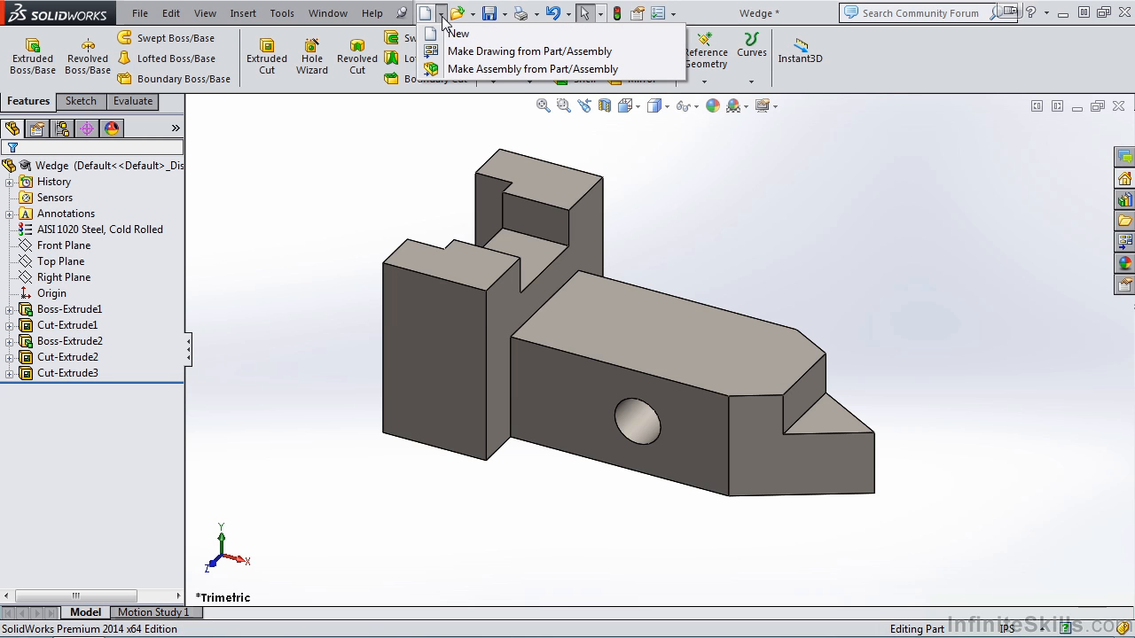
{"action": "left_click", "coordinate": [498, 53]}
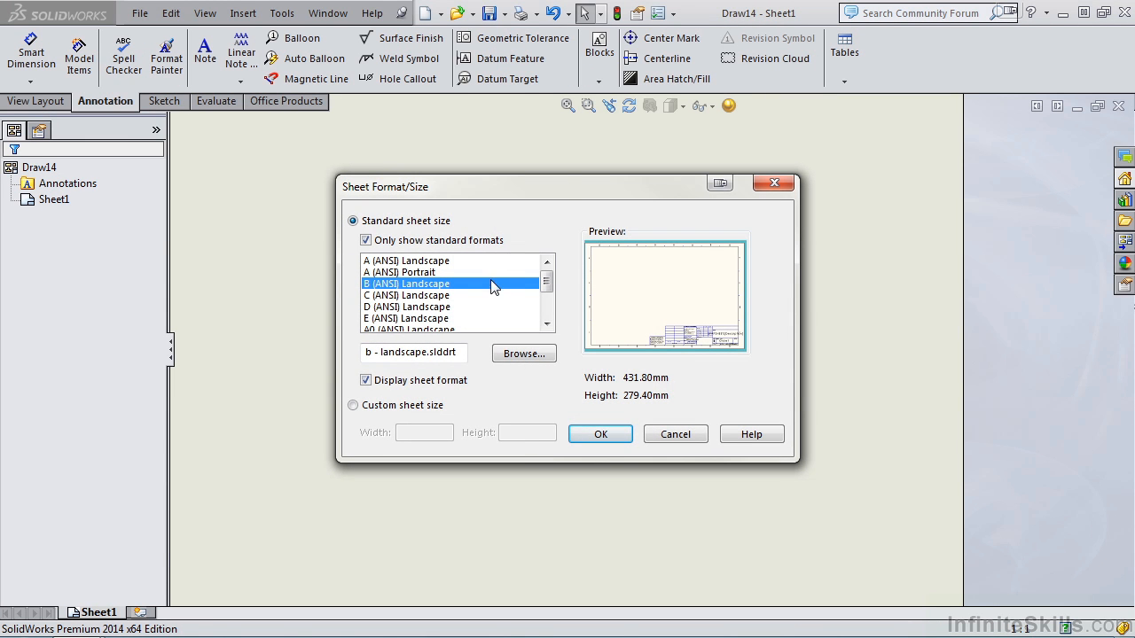
{"action": "left_click", "coordinate": [604, 438]}
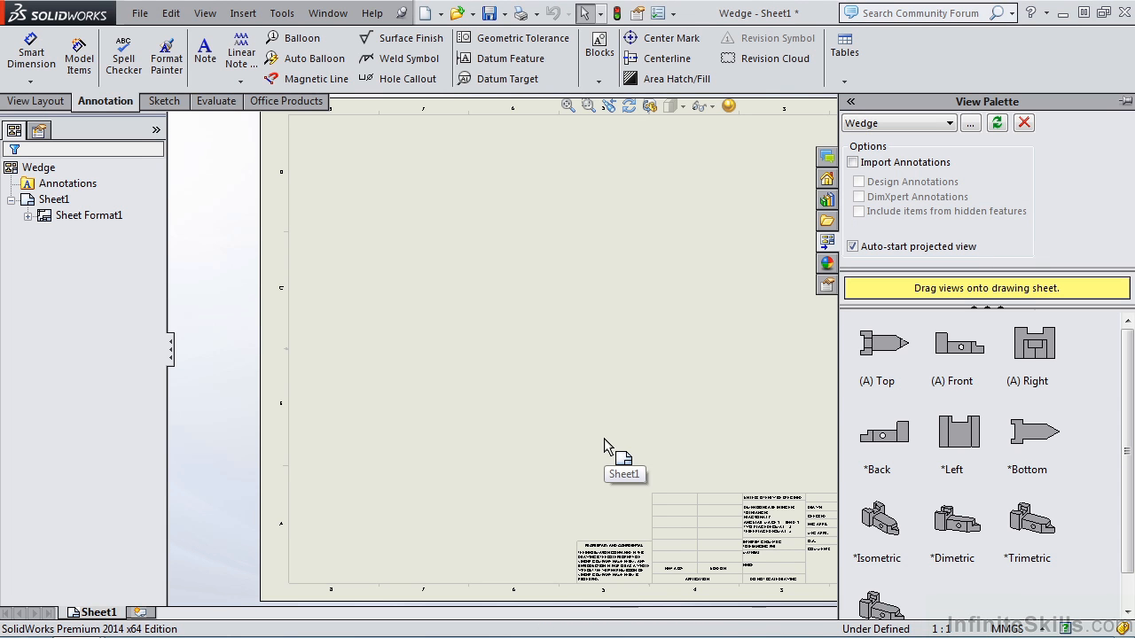
{"action": "left_click", "coordinate": [1011, 629]}
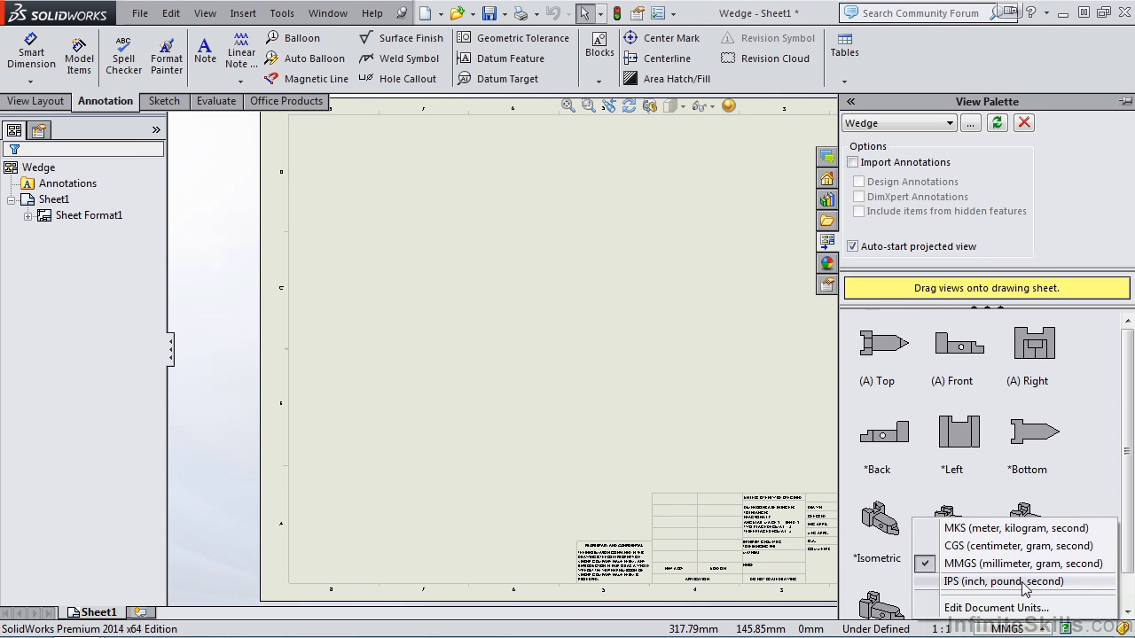
{"action": "left_click", "coordinate": [1021, 581]}
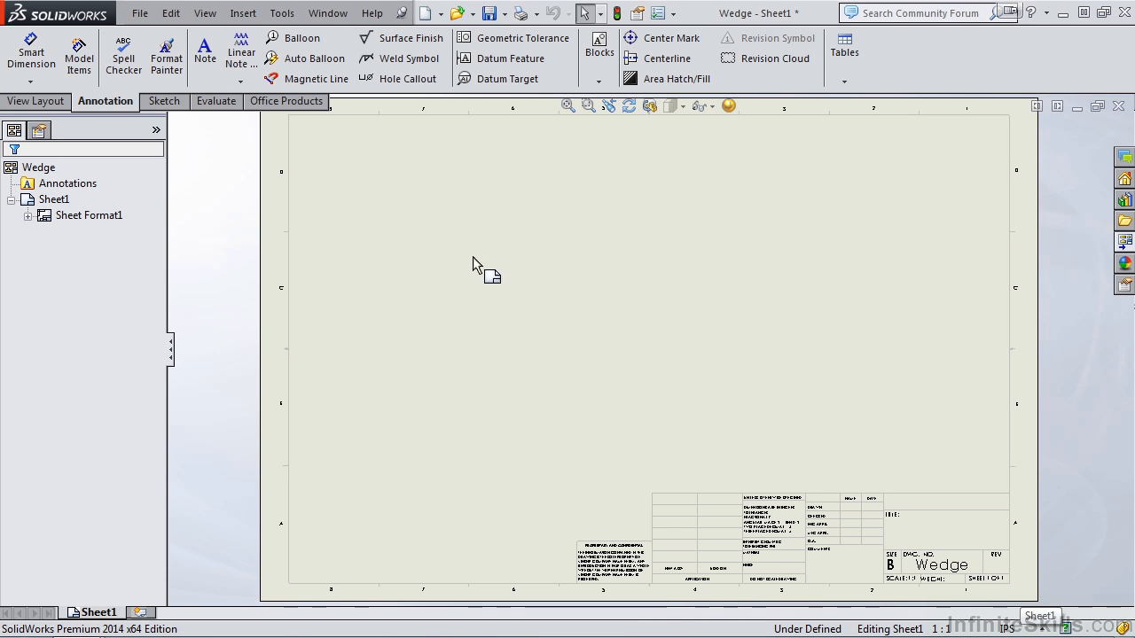
- Insert a model view of the Wedge part on the sheet and set its orientation to Front
{"action": "left_click", "coordinate": [43, 101]}
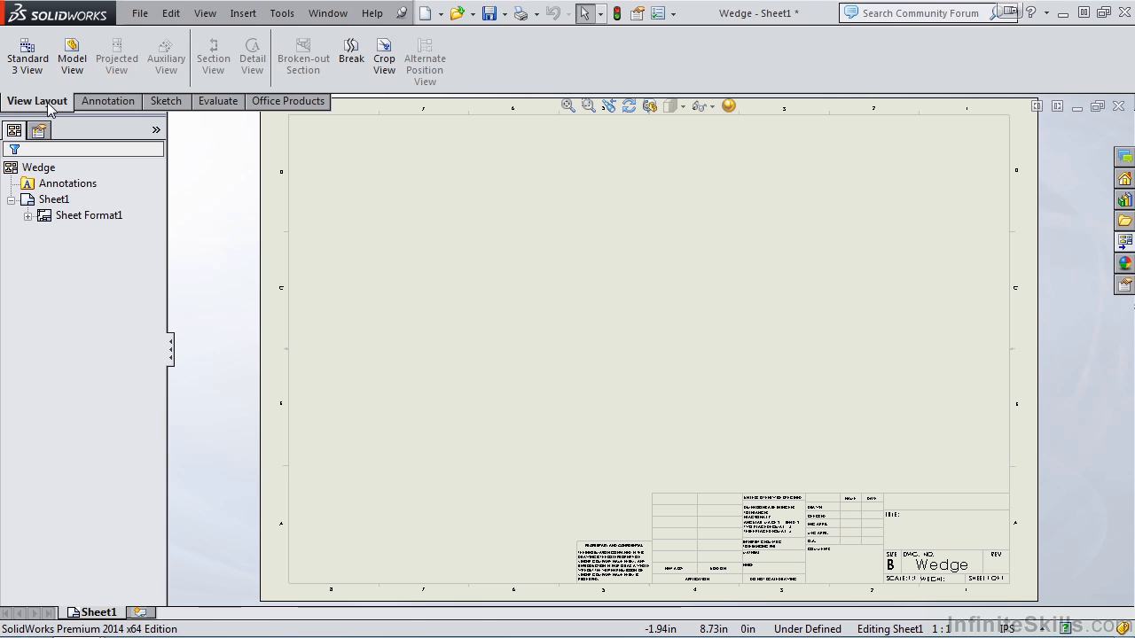
{"action": "left_click", "coordinate": [74, 78]}
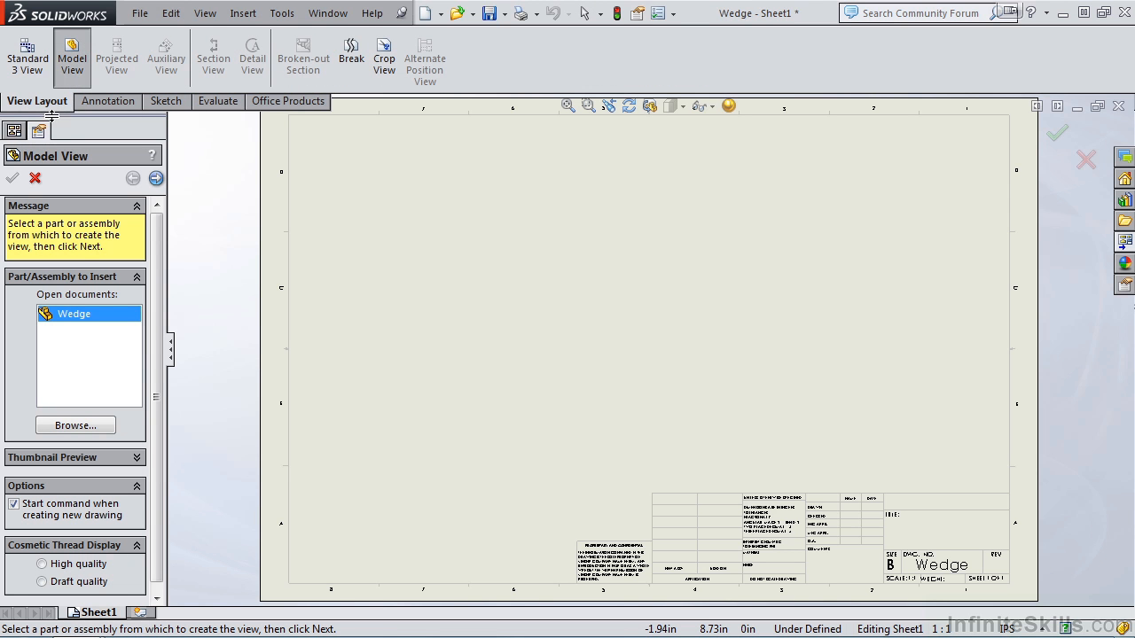
{"action": "left_click", "coordinate": [75, 425]}
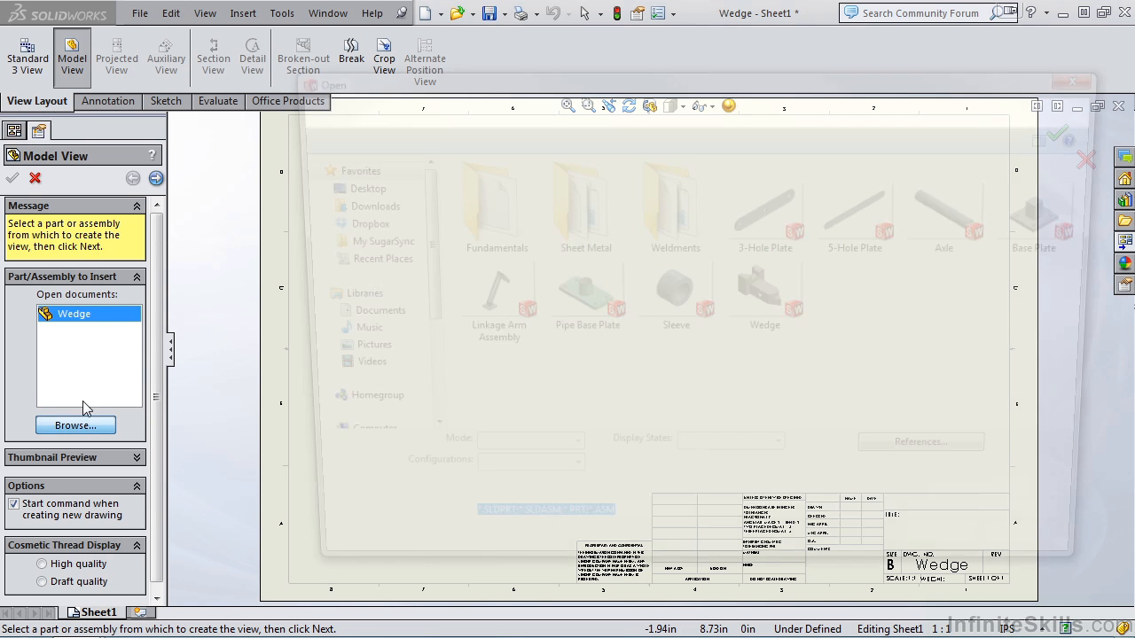
{"action": "left_click", "coordinate": [772, 313]}
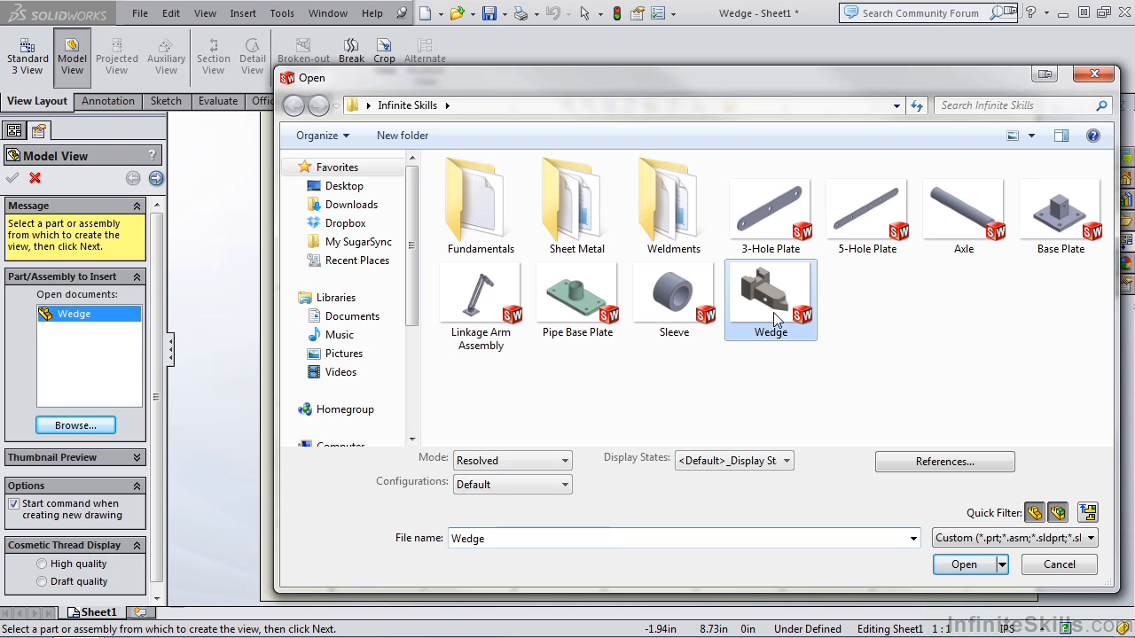
{"action": "left_click", "coordinate": [958, 567]}
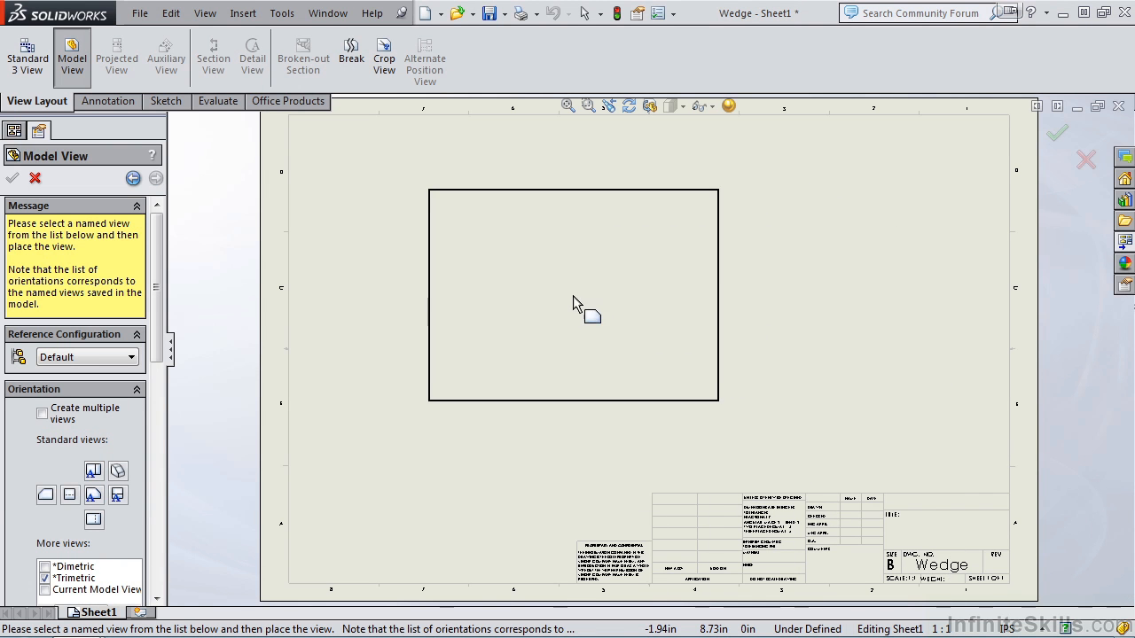
{"action": "left_click", "coordinate": [555, 338]}
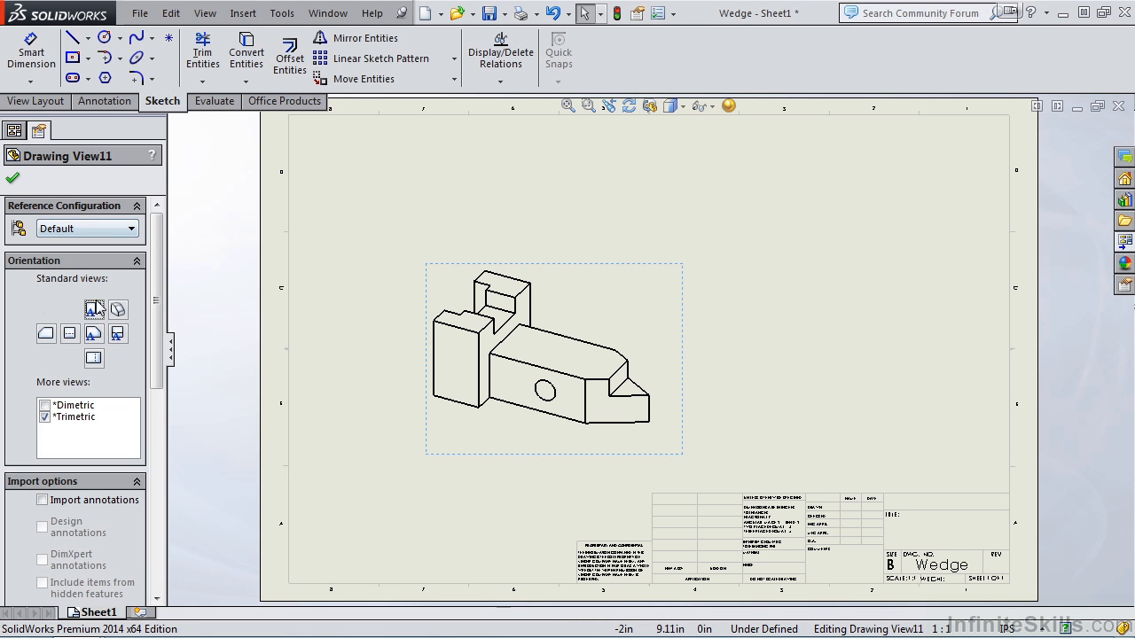
{"action": "left_click", "coordinate": [94, 334]}
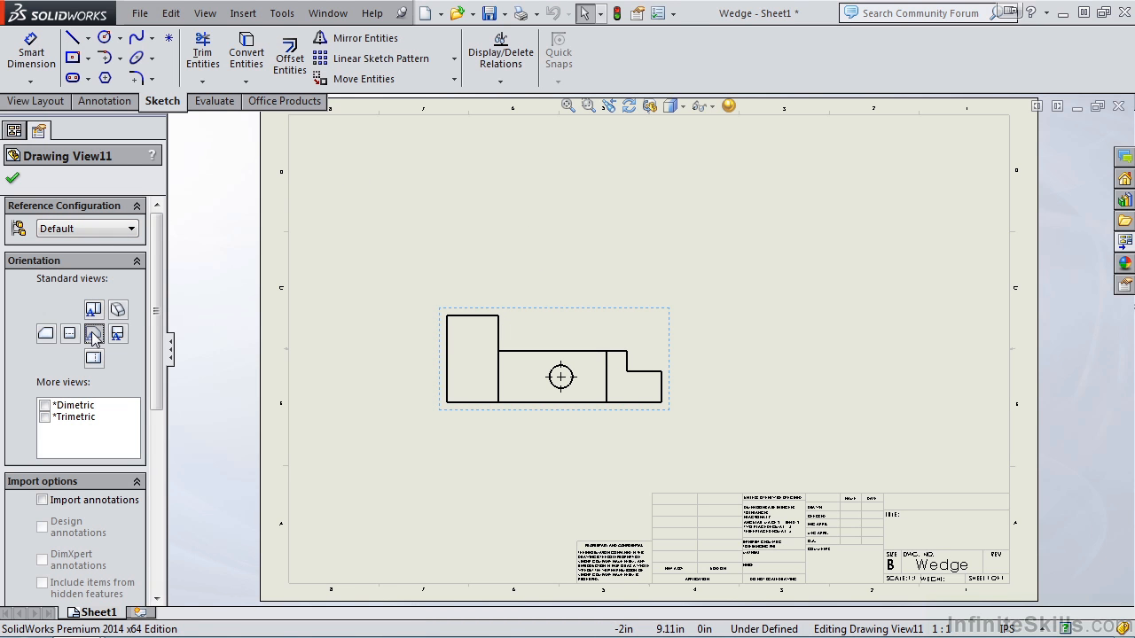
{"action": "left_click", "coordinate": [13, 182]}
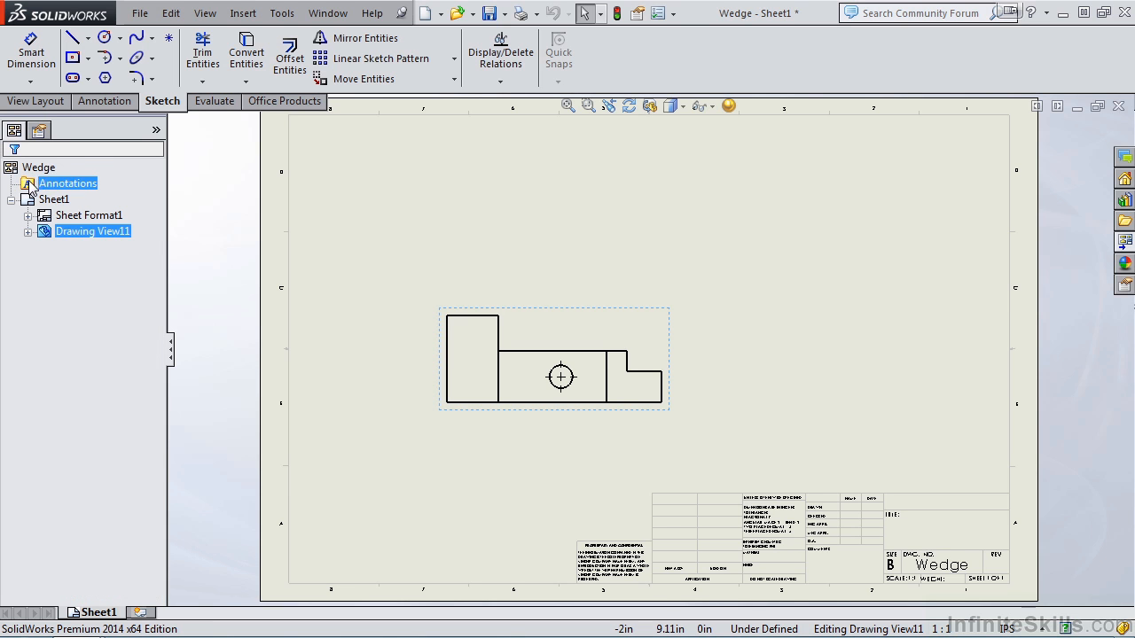
- Project right and top views from the front view, and move the front view slightly lower on the sheet
{"action": "left_click", "coordinate": [39, 102]}
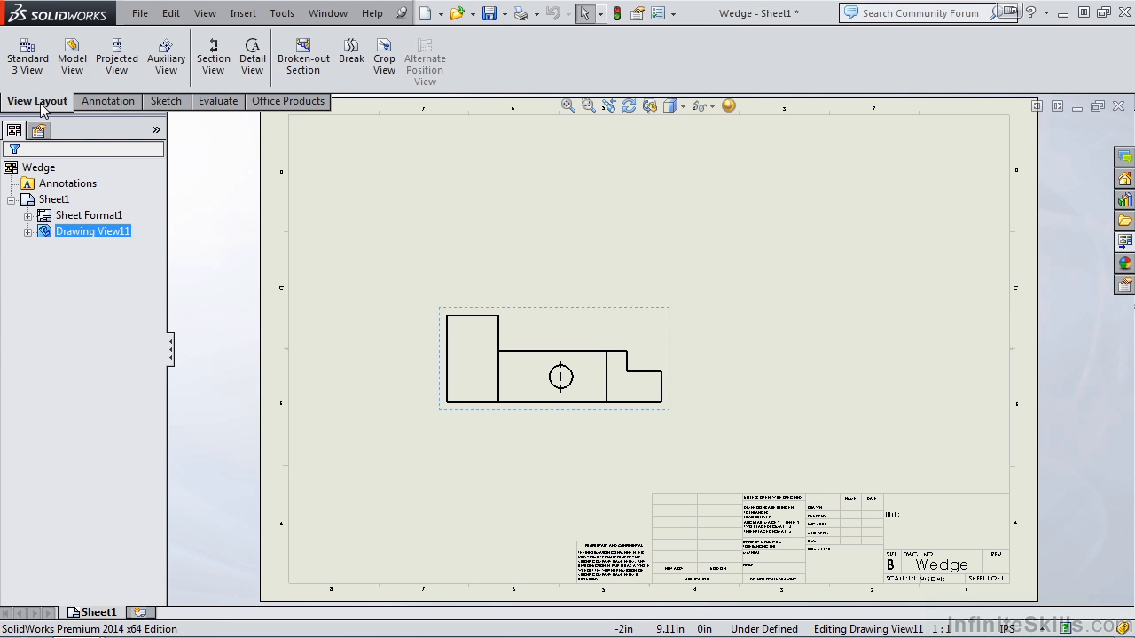
{"action": "left_click", "coordinate": [117, 58]}
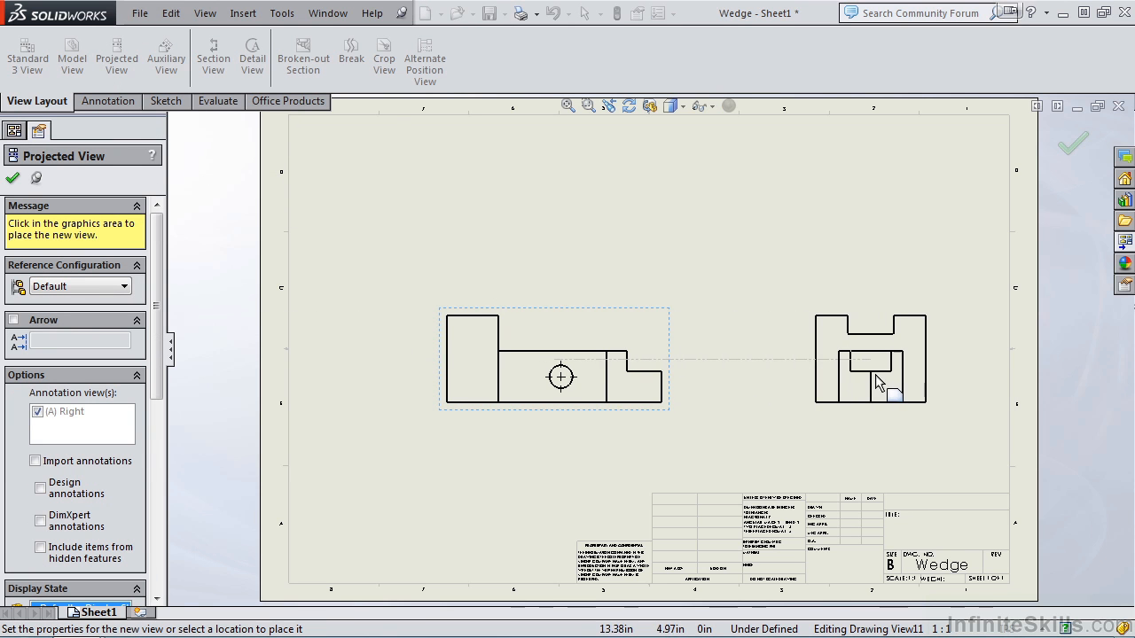
{"action": "left_click", "coordinate": [535, 188]}
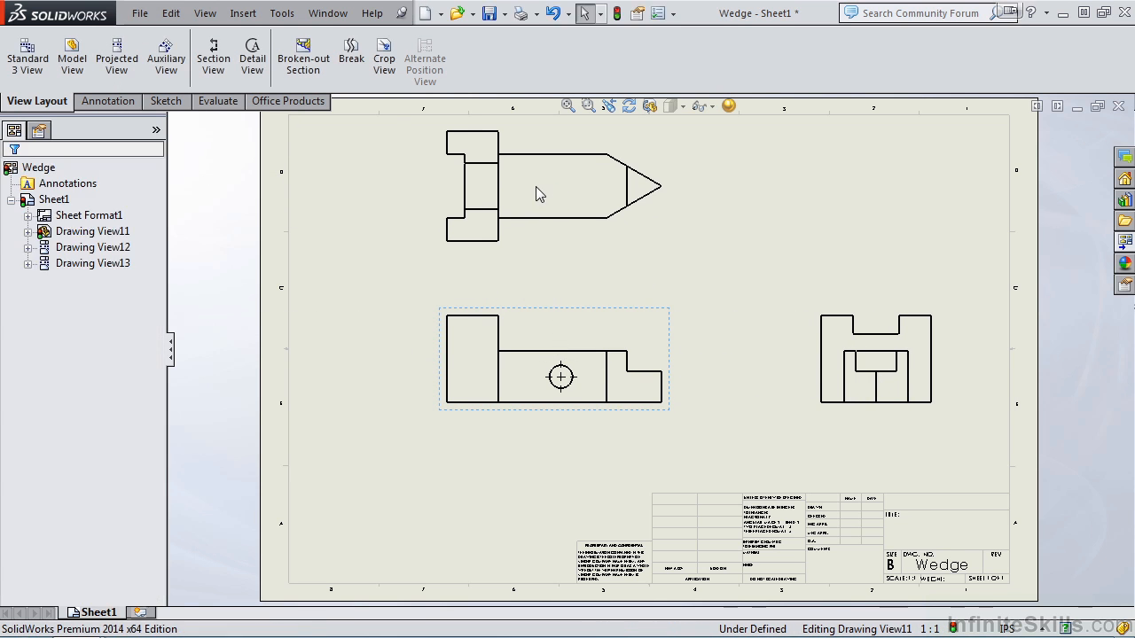
{"action": "mouse_move", "coordinate": [594, 405]}
{"action": "left_mouse_down"}
{"action": "mouse_move", "coordinate": [608, 420]}
{"action": "mouse_move", "coordinate": [603, 453]}
{"action": "left_mouse_up"}
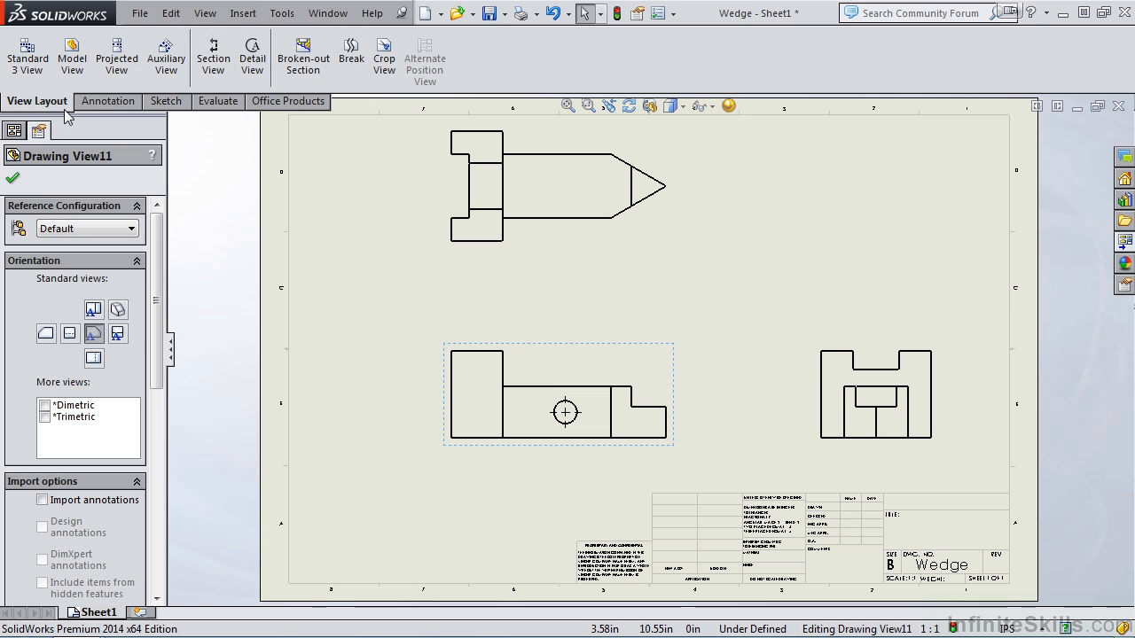
{"action": "left_click", "coordinate": [12, 179]}
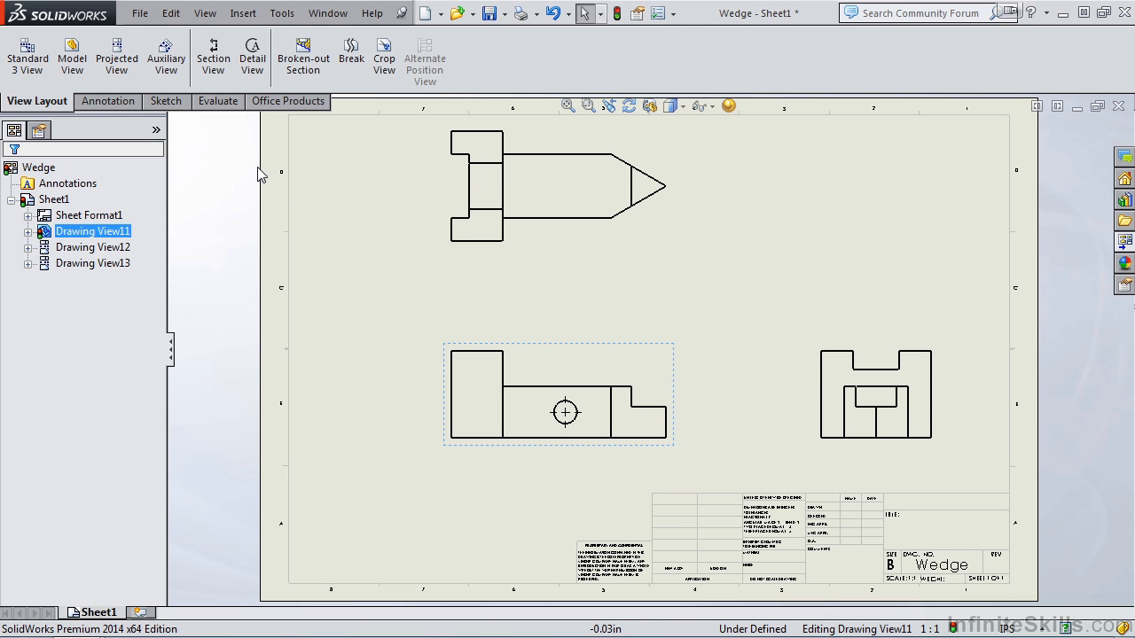
- Start Model Items with the entire model as the source and enable importing items into all views
{"action": "left_click", "coordinate": [119, 101]}
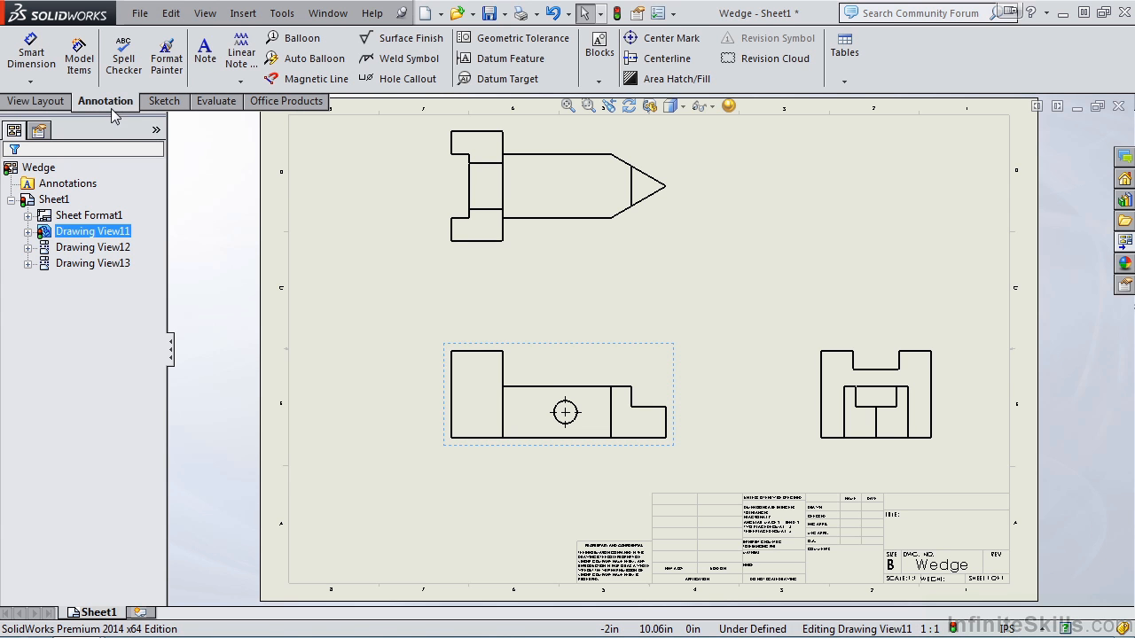
{"action": "left_click", "coordinate": [79, 60]}
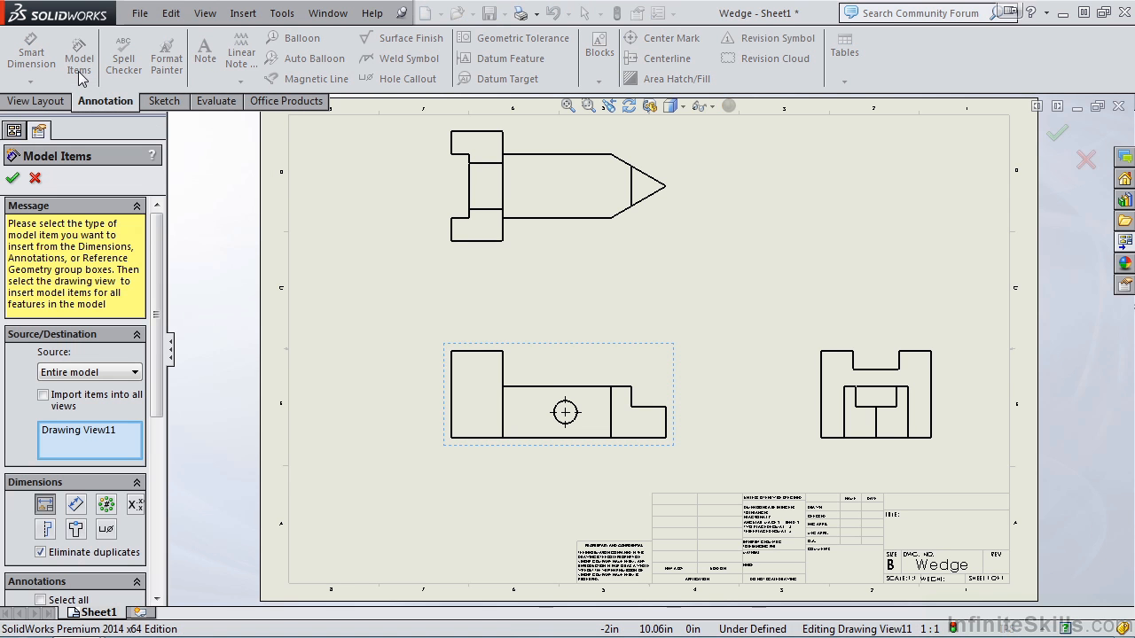
{"action": "left_click_drag", "start_coordinate": [155, 304], "coordinate": [162, 363]}
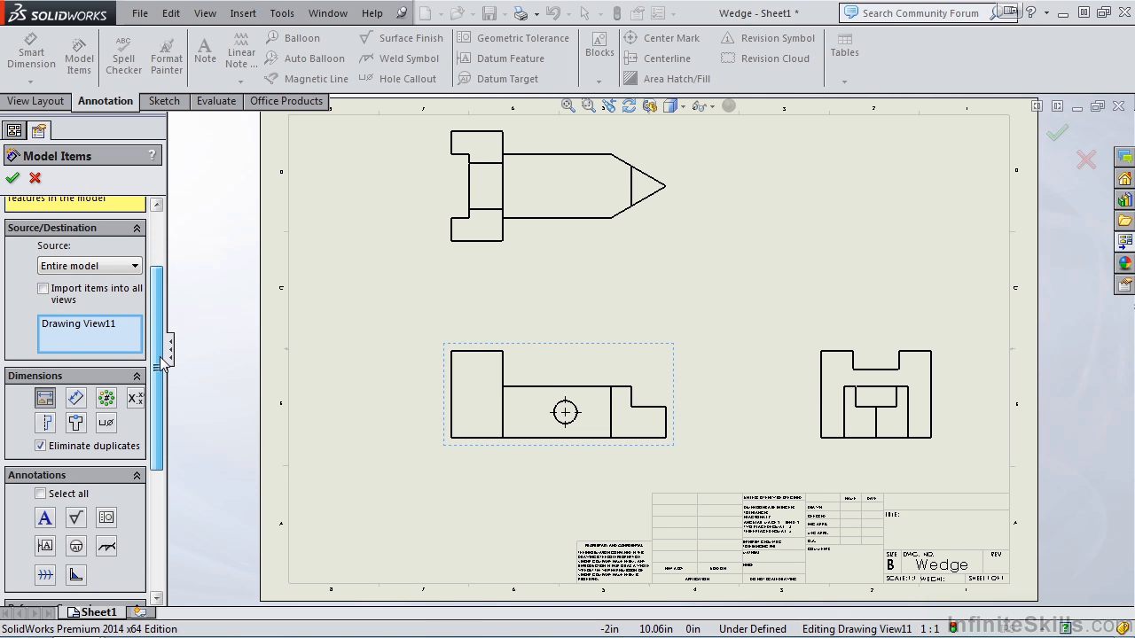
{"action": "left_click", "coordinate": [136, 267]}
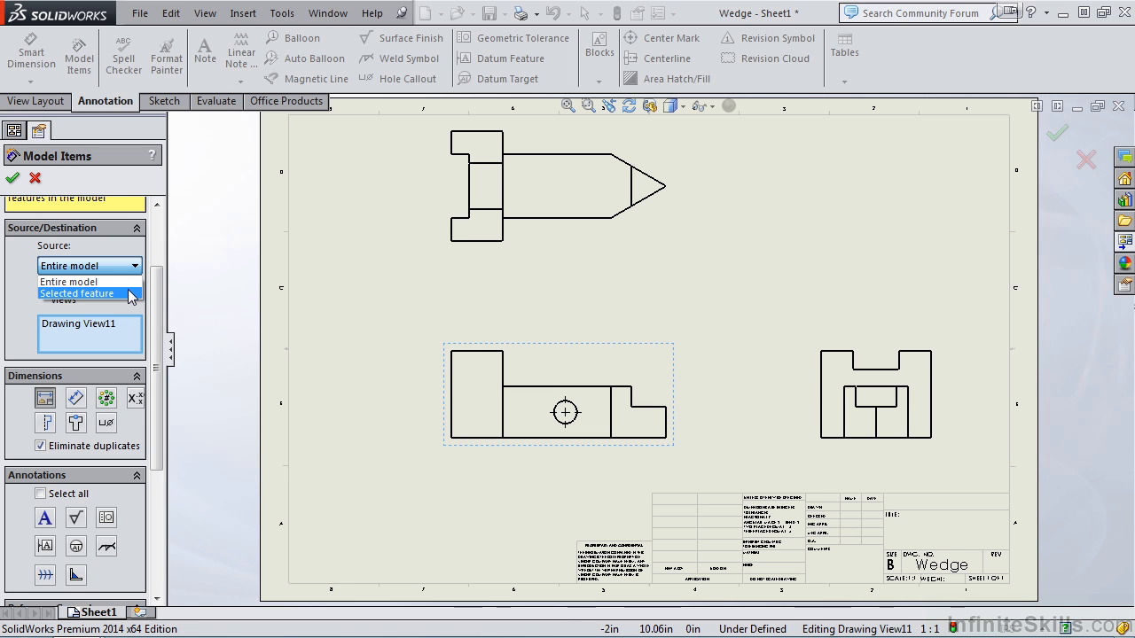
{"action": "left_click", "coordinate": [125, 281]}
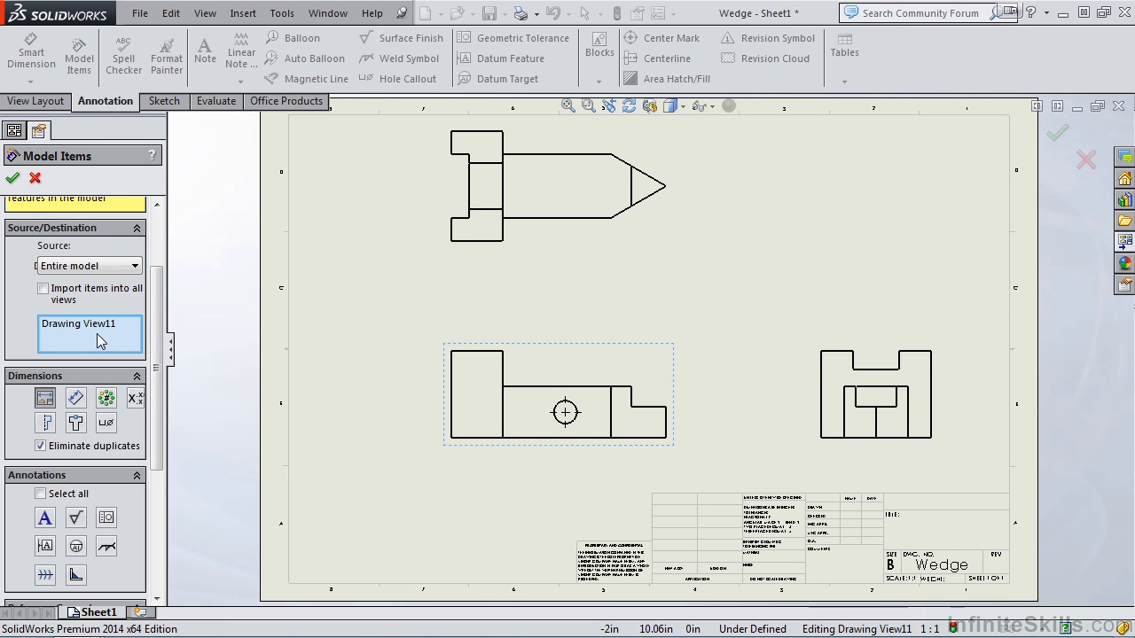
{"action": "left_click", "coordinate": [44, 289]}
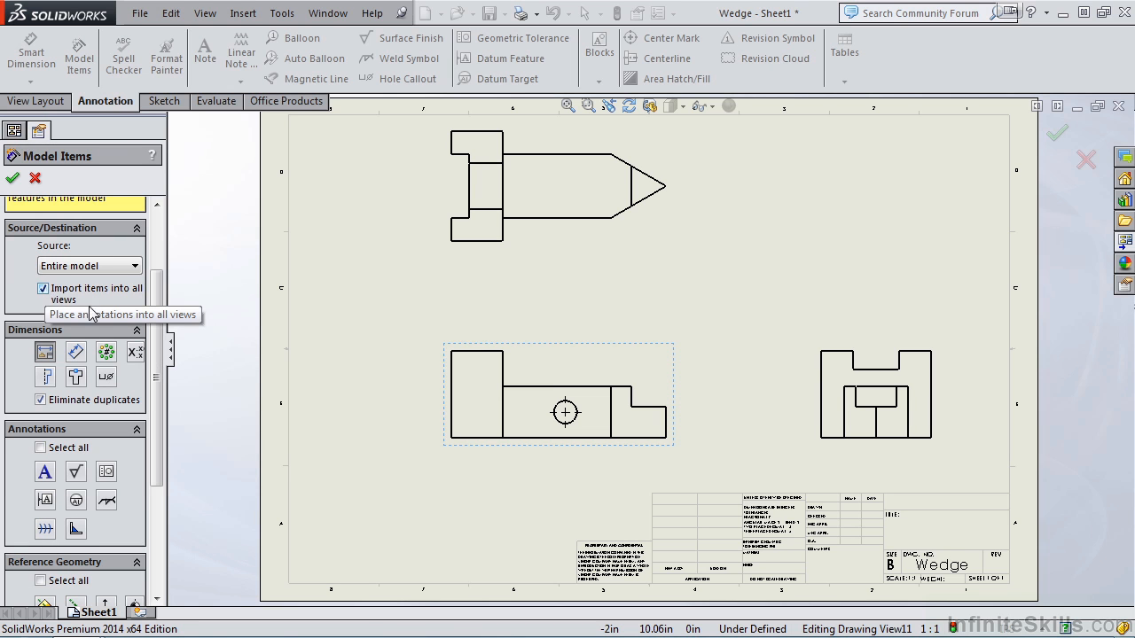
- Review the remaining Model Items options and insert the dimensions marked for drawing, with Eliminate duplicates kept on
{"action": "left_click_drag", "start_coordinate": [163, 283], "coordinate": [160, 319]}
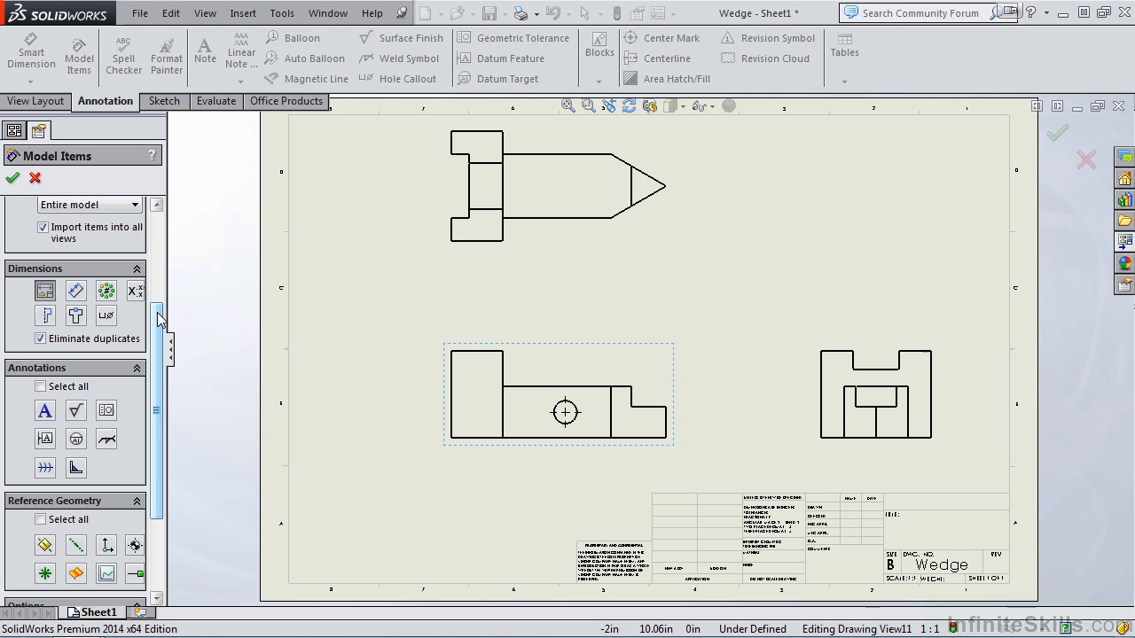
{"action": "left_click", "coordinate": [41, 297]}
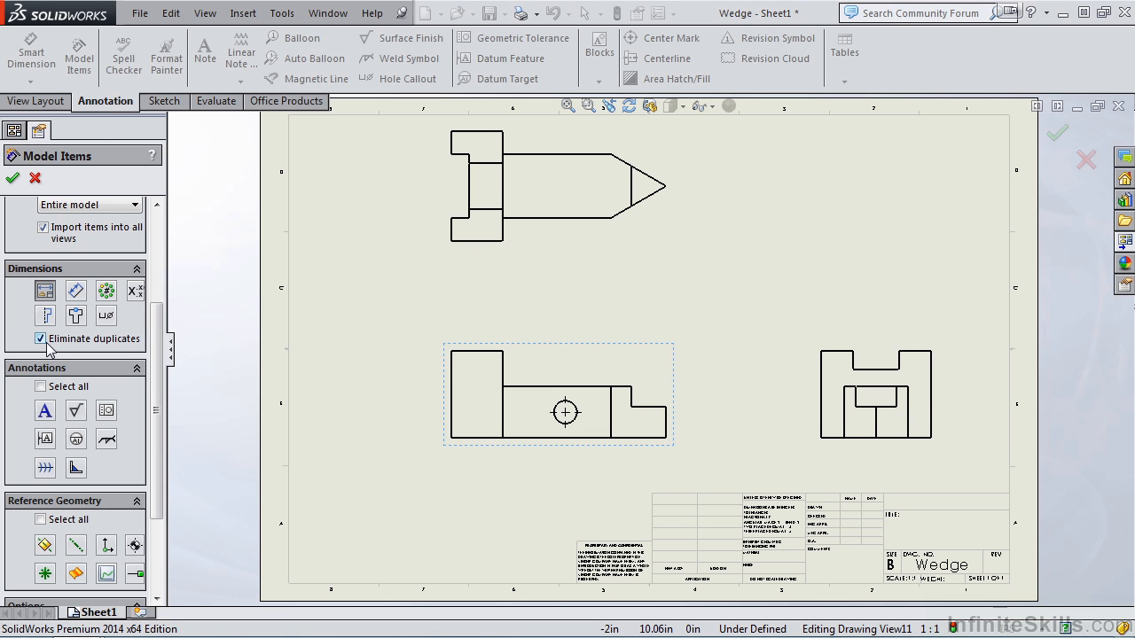
{"action": "left_click_drag", "start_coordinate": [156, 341], "coordinate": [156, 389]}
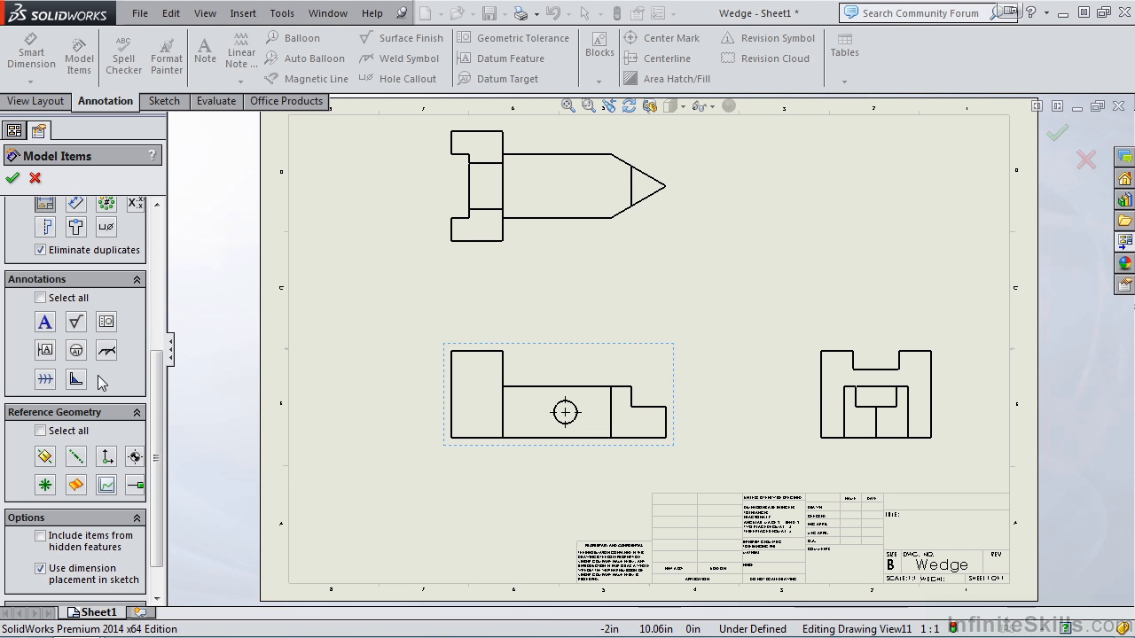
{"action": "left_click_drag", "start_coordinate": [161, 374], "coordinate": [163, 414]}
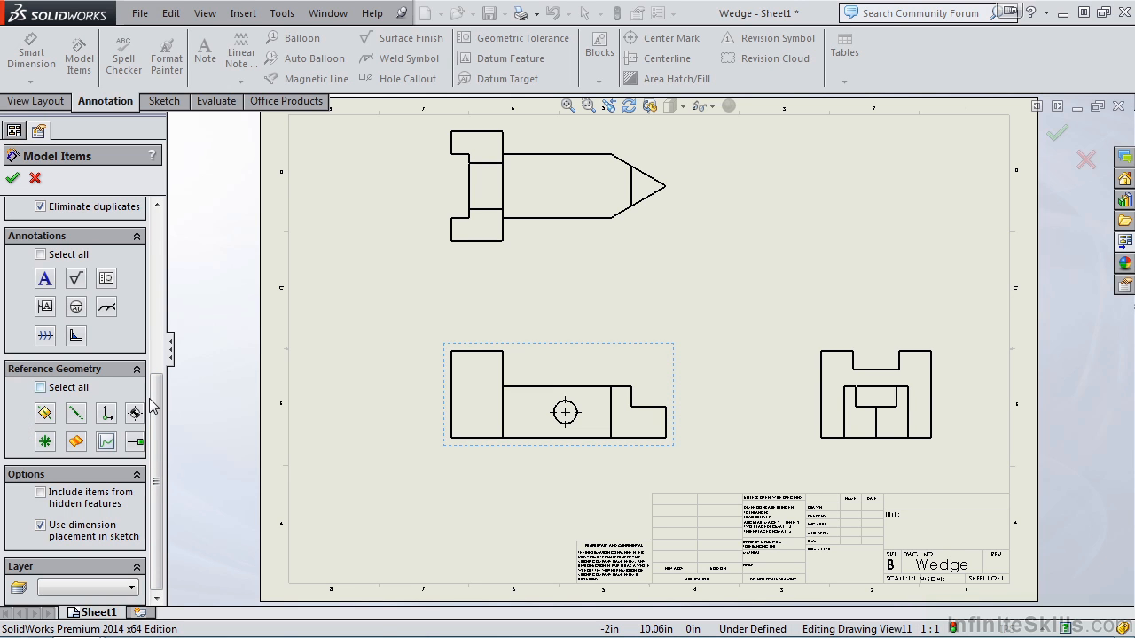
{"action": "scroll", "coordinate": [128, 395], "scroll_direction": "up", "scroll_amount": 5}
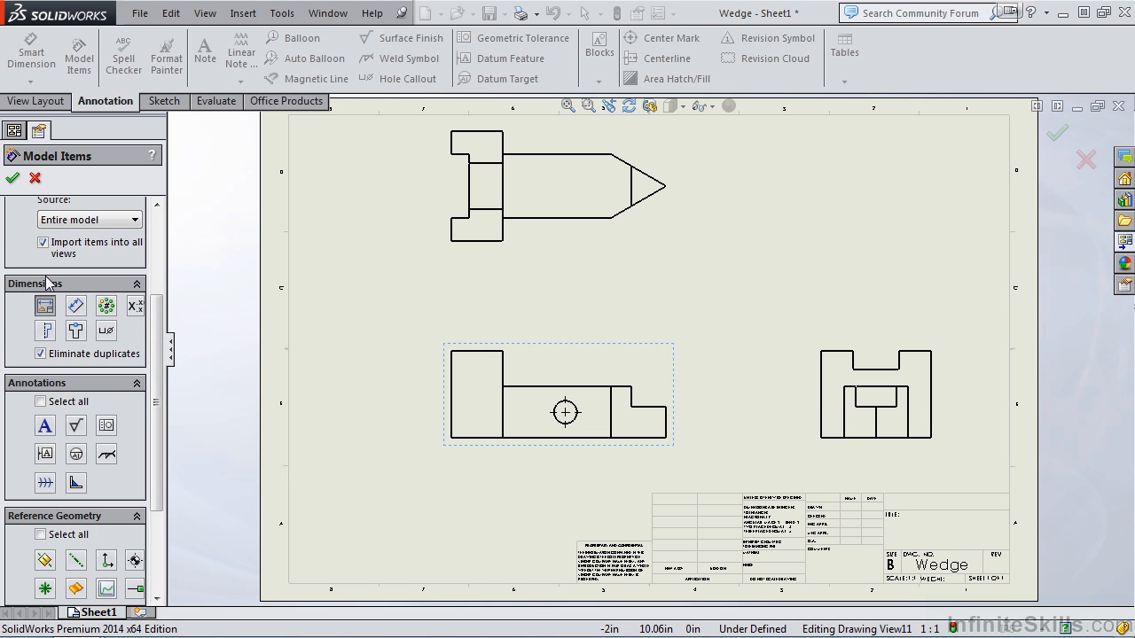
{"action": "left_click_drag", "start_coordinate": [154, 320], "coordinate": [123, 235]}
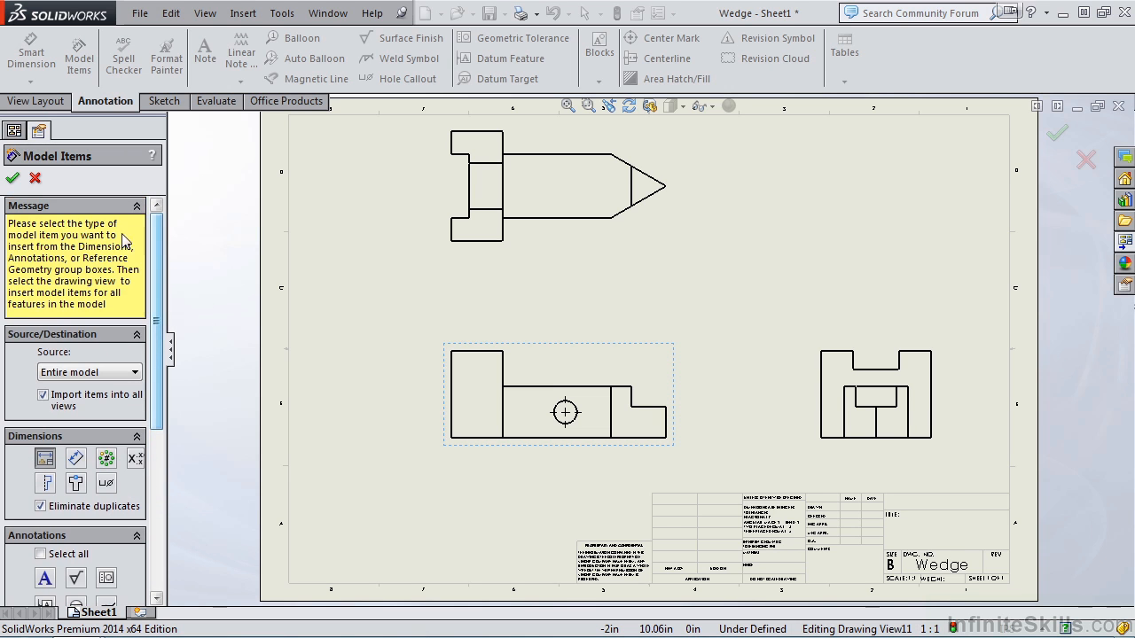
{"action": "left_click", "coordinate": [12, 177]}
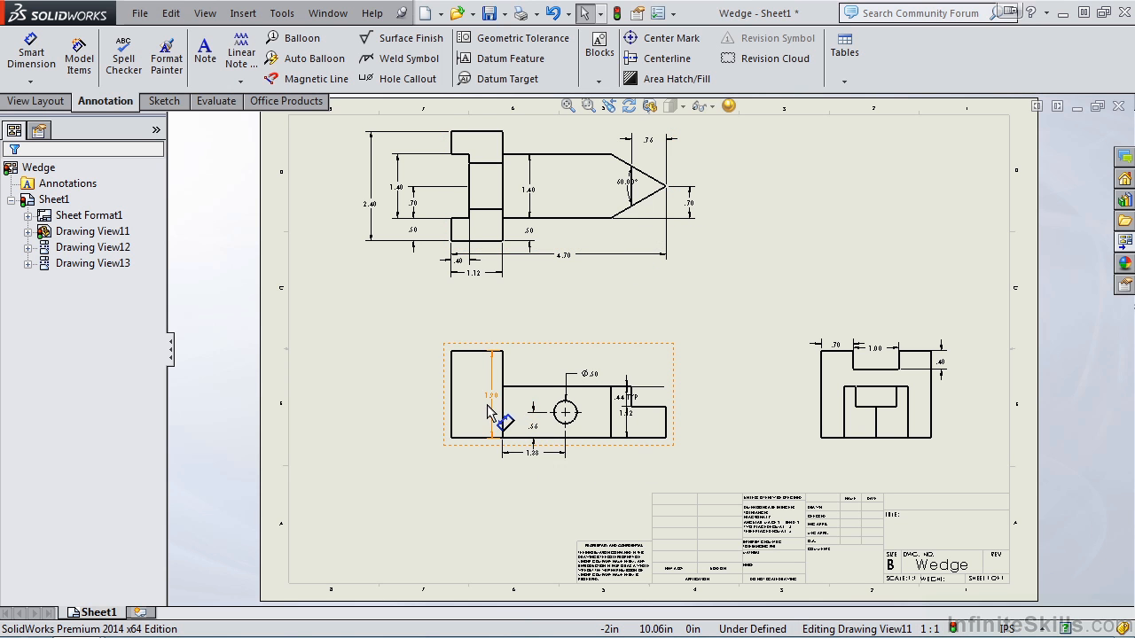
- Move the front view's 1.12, .44 TYP, hole diameter, 1.38 and 1.90 dimensions clear of the part outline
{"action": "scroll", "coordinate": [582, 434], "scroll_direction": "down", "scroll_amount": 1}
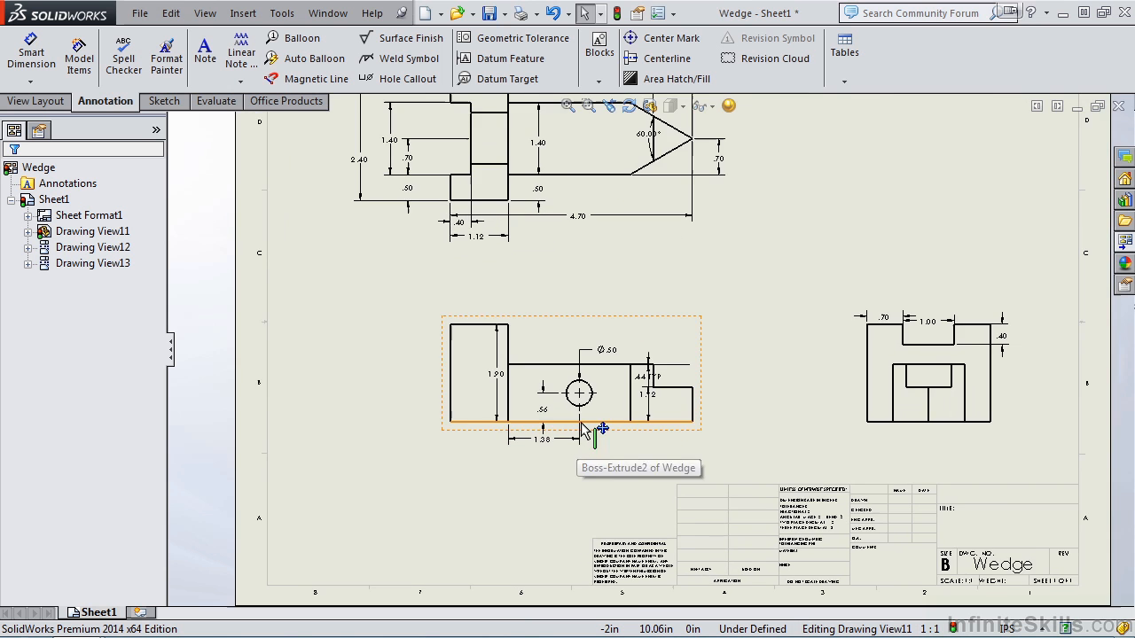
{"action": "scroll", "coordinate": [652, 448], "scroll_direction": "down", "scroll_amount": 4}
{"action": "scroll", "coordinate": [644, 366], "scroll_direction": "down", "scroll_amount": 1}
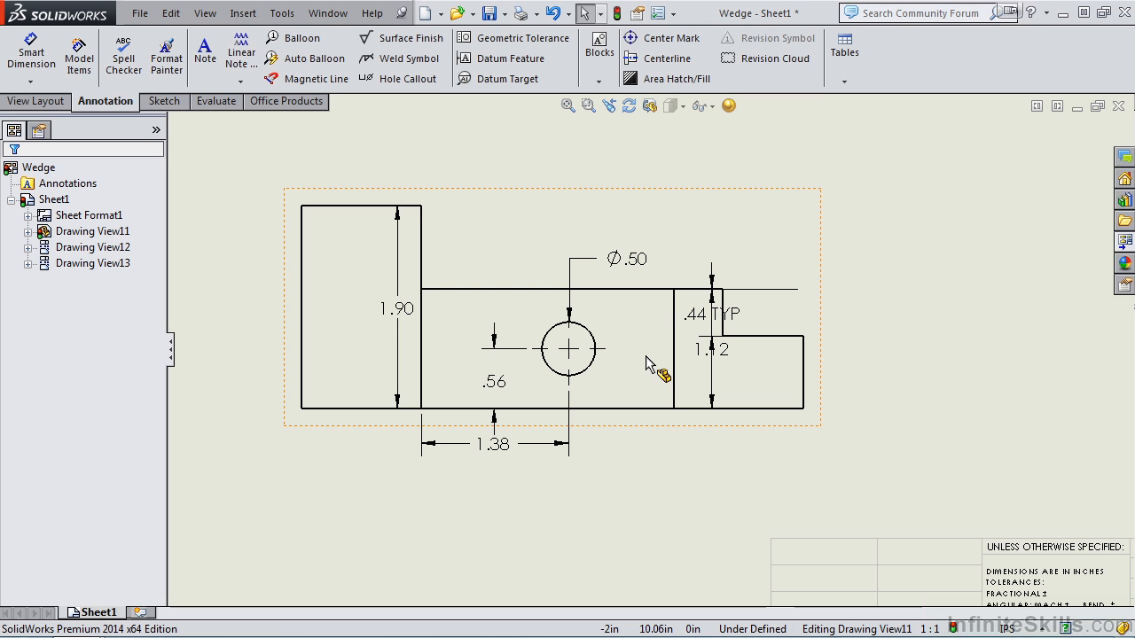
{"action": "left_click_drag", "start_coordinate": [709, 363], "coordinate": [963, 360]}
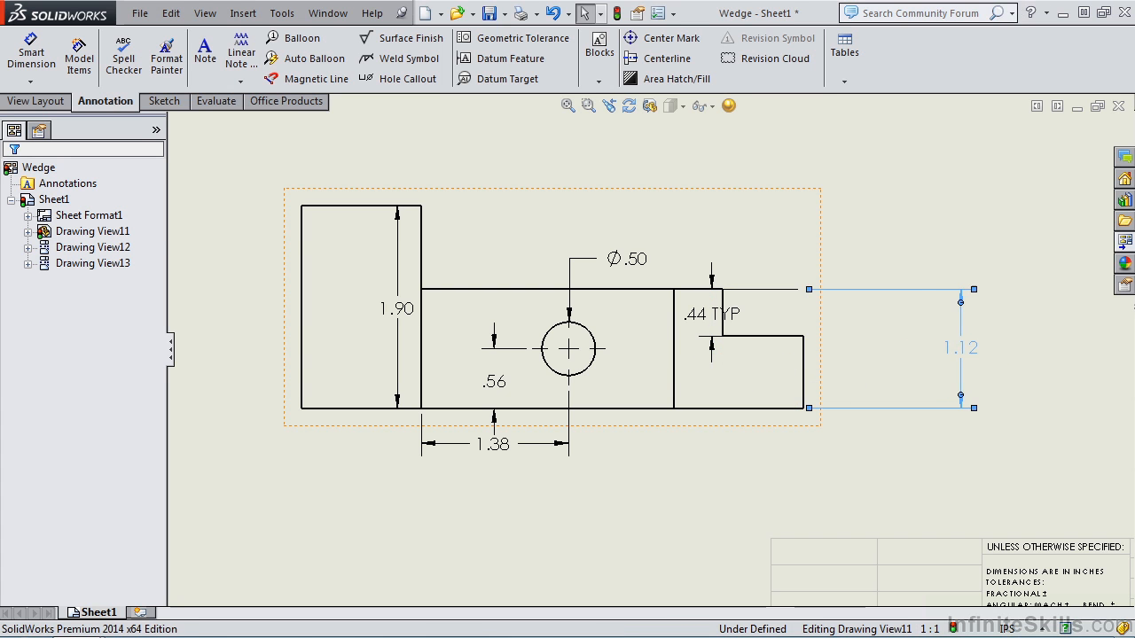
{"action": "left_click_drag", "start_coordinate": [718, 321], "coordinate": [896, 315]}
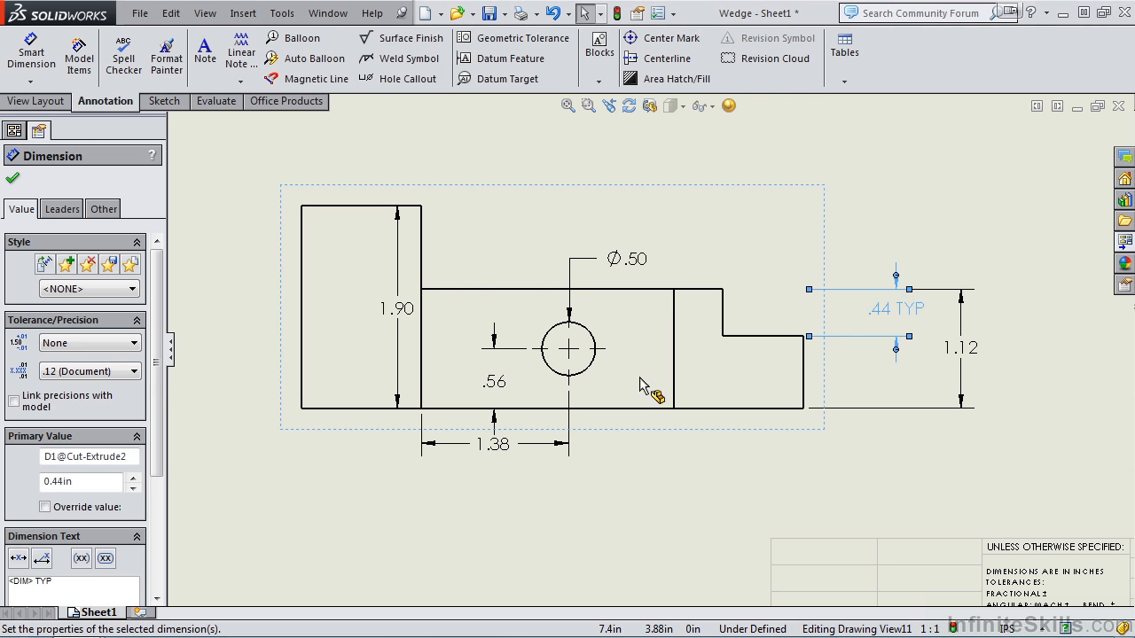
{"action": "left_click_drag", "start_coordinate": [641, 257], "coordinate": [699, 235]}
{"action": "left_click_drag", "start_coordinate": [502, 451], "coordinate": [506, 484]}
{"action": "left_click_drag", "start_coordinate": [404, 338], "coordinate": [253, 338]}
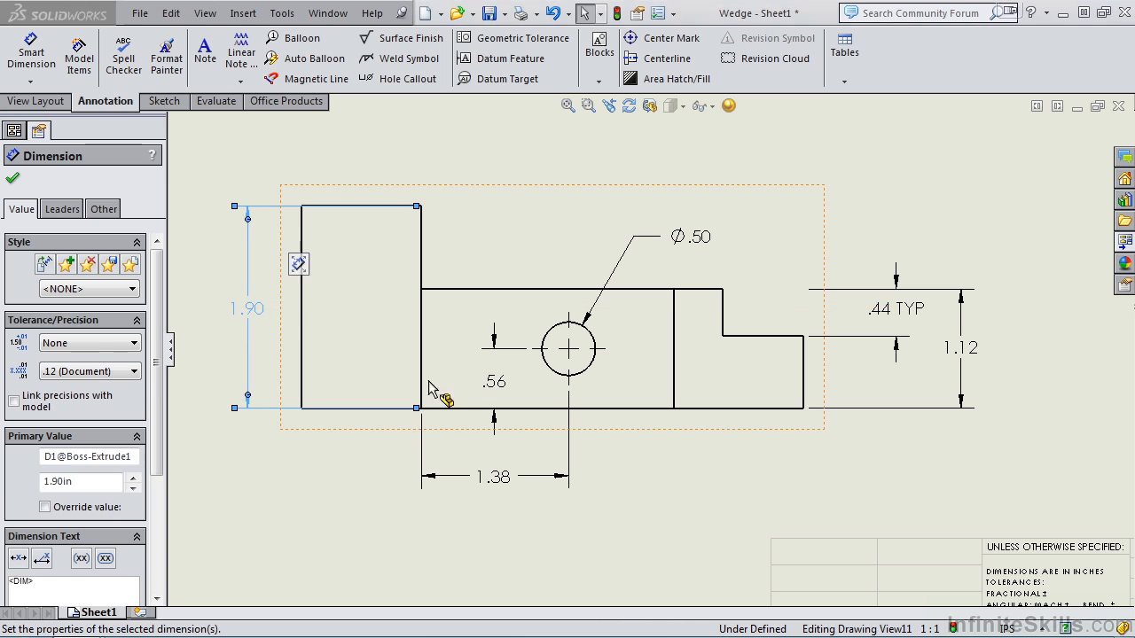
- Set the hole diameter dimension in the front view to .63 in
{"action": "double_click", "coordinate": [700, 236]}
{"action": "type", "text": ".6"}
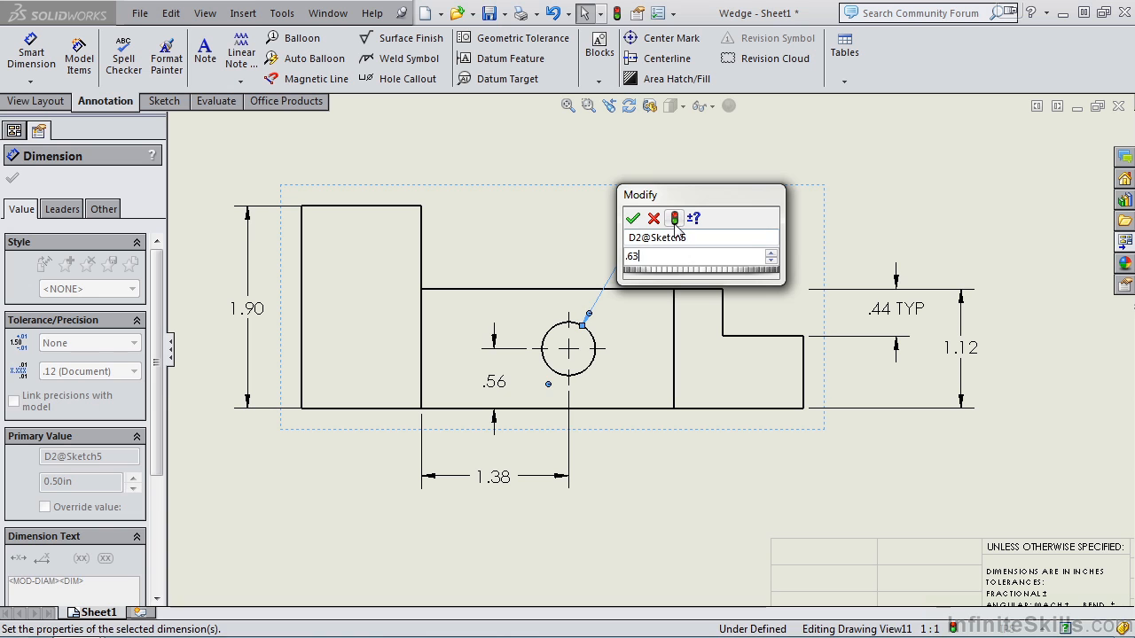
{"action": "left_click", "coordinate": [633, 220]}
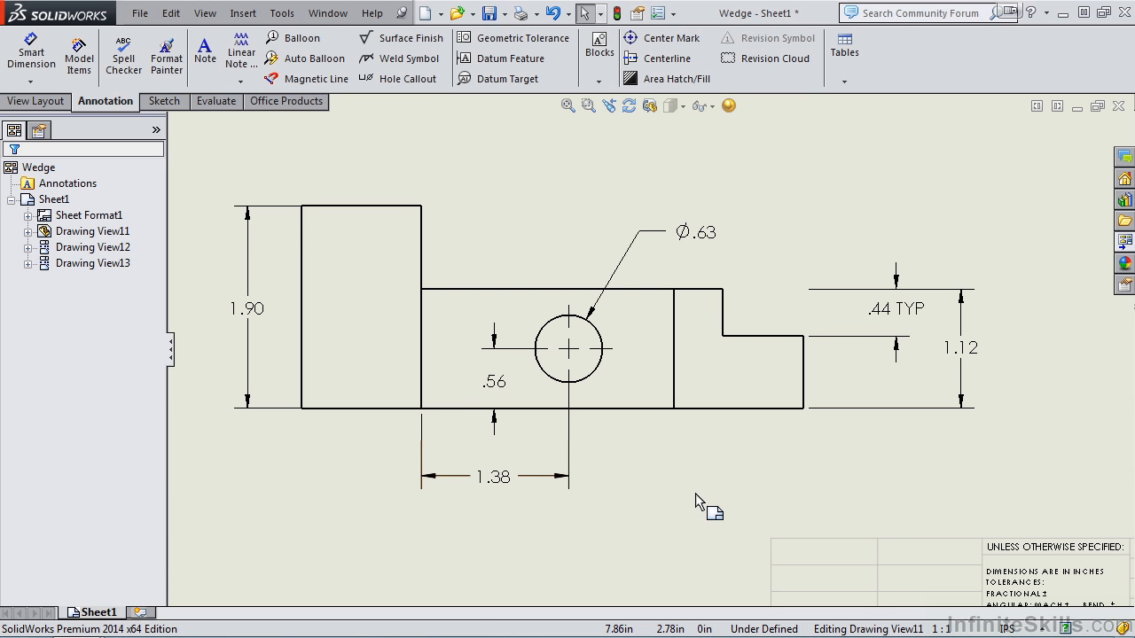
- Transfer the 4.70 overall length dimension from the top view to above the front view, and place a copy below the top view
{"action": "scroll", "coordinate": [652, 417], "scroll_direction": "up", "scroll_amount": 5}
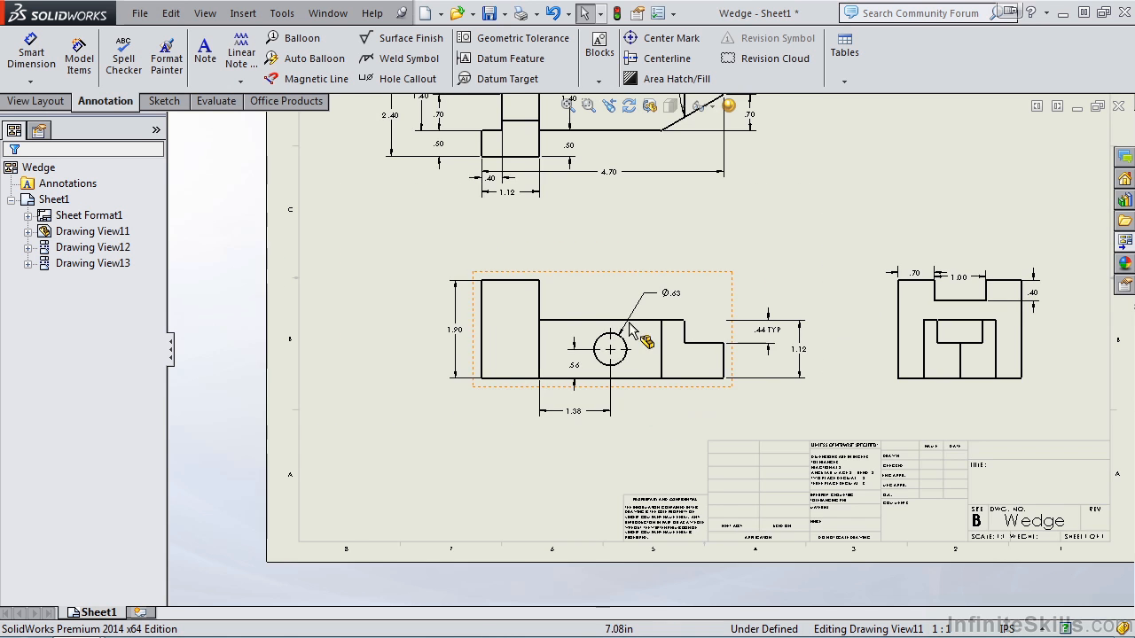
{"action": "scroll", "coordinate": [646, 355], "scroll_direction": "down", "scroll_amount": 5}
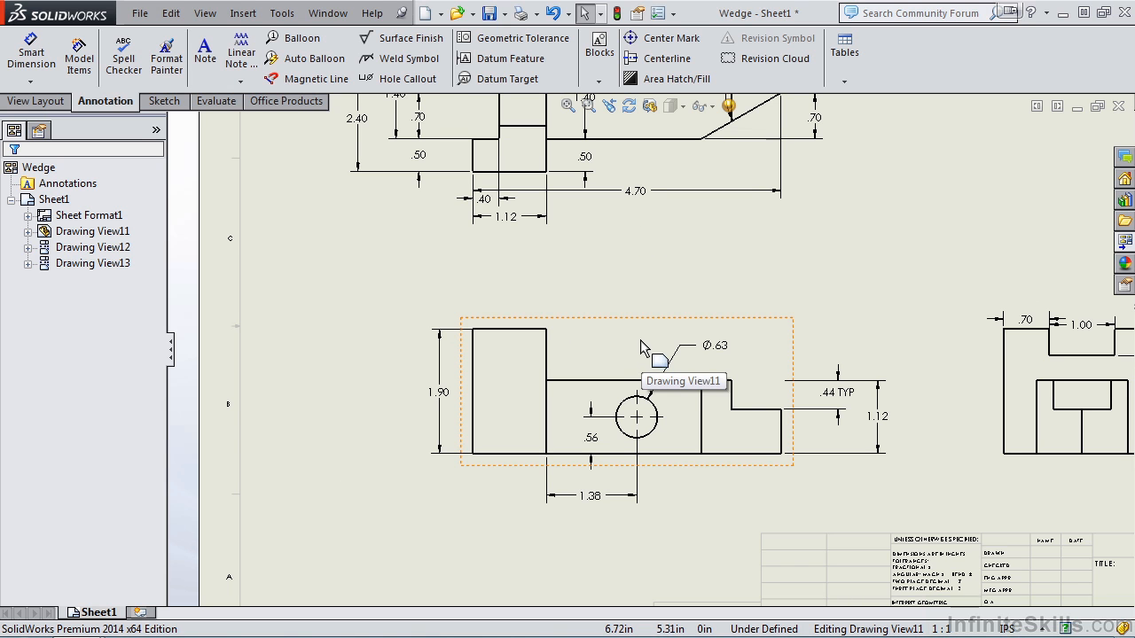
{"action": "left_click", "coordinate": [634, 200]}
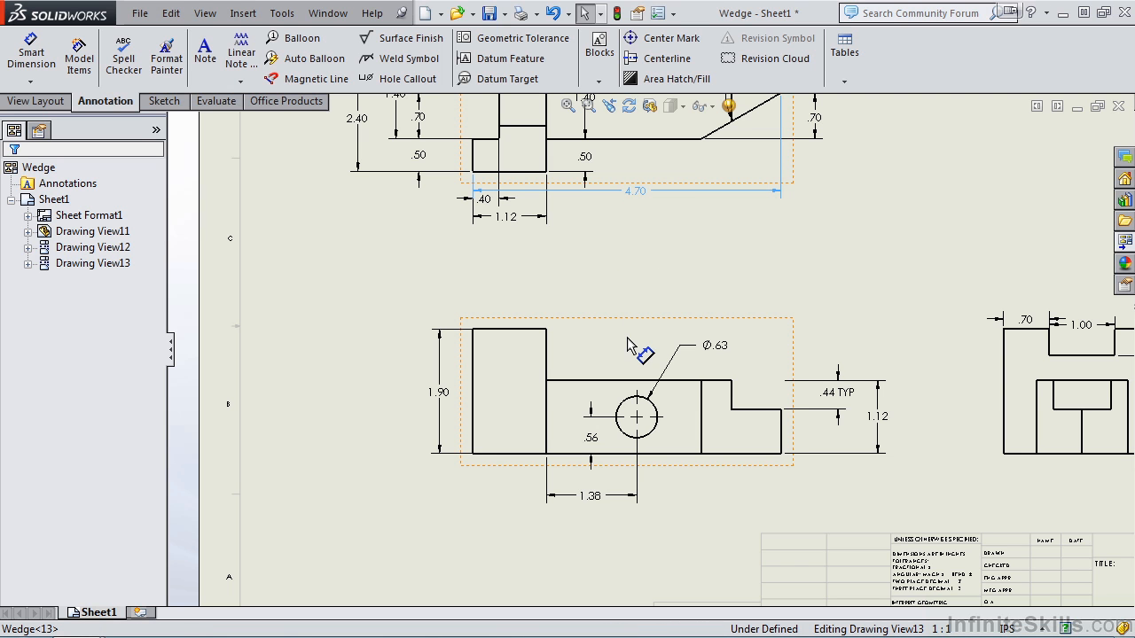
{"action": "left_click_drag", "start_coordinate": [627, 337], "coordinate": [633, 307], "text": "shift"}
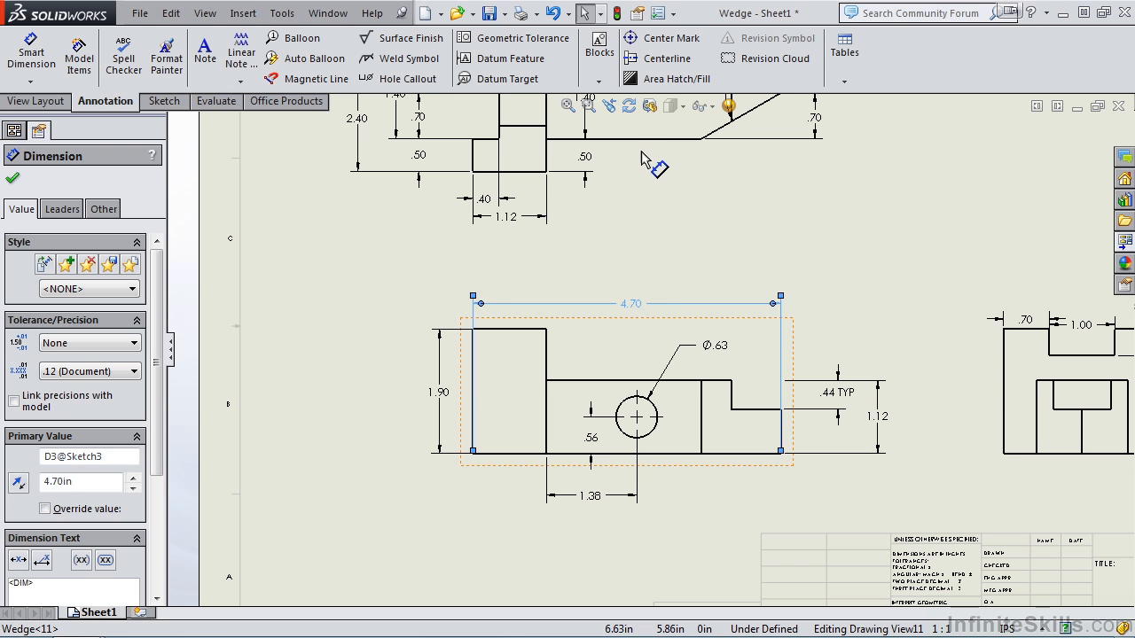
{"action": "key", "text": "Escape"}
{"action": "left_click_drag", "start_coordinate": [642, 142], "coordinate": [648, 248]}
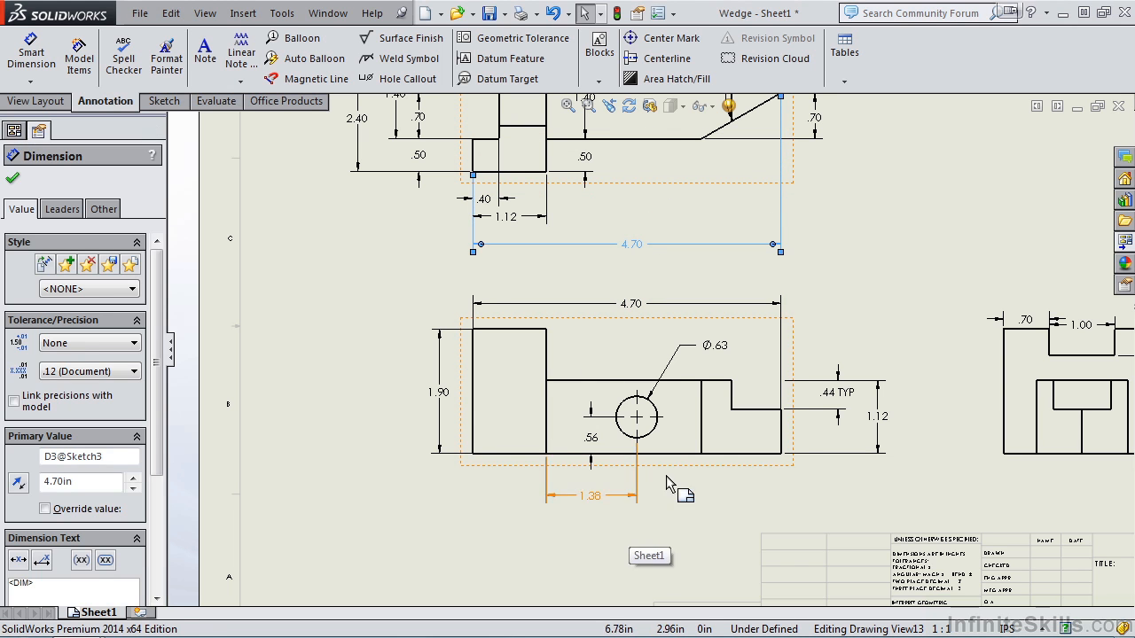
- Examine the properties and dimension text of the 1.12 height dimension in the front view, and close them without editing
{"action": "scroll", "coordinate": [744, 372], "scroll_direction": "down", "scroll_amount": 5}
{"action": "scroll", "coordinate": [744, 372], "scroll_direction": "down", "scroll_amount": 2}
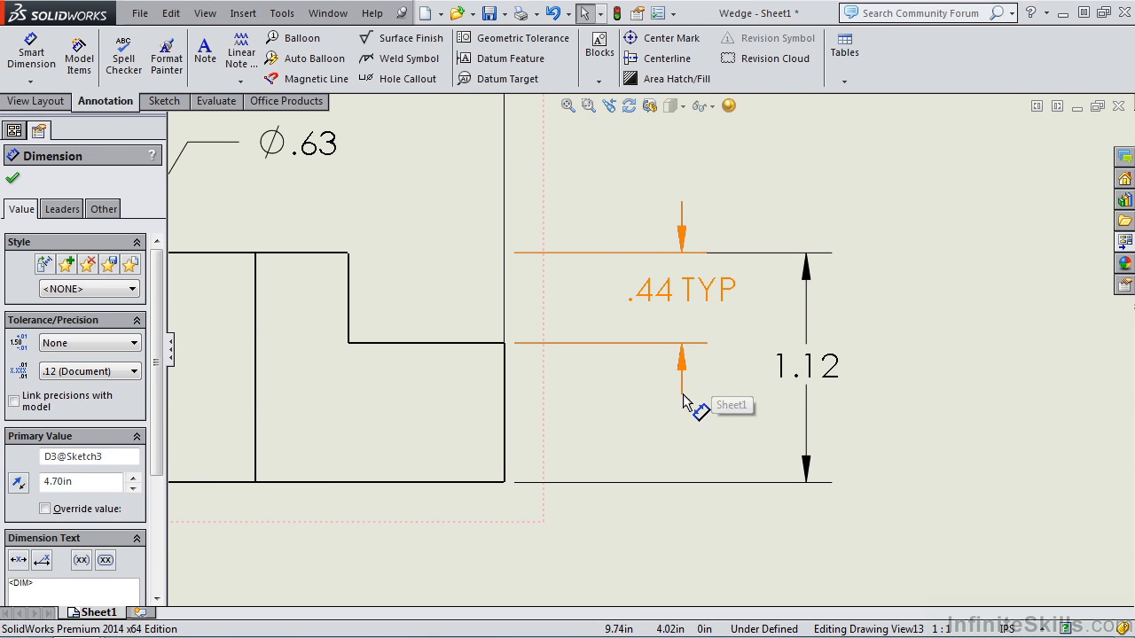
{"action": "left_click", "coordinate": [808, 372]}
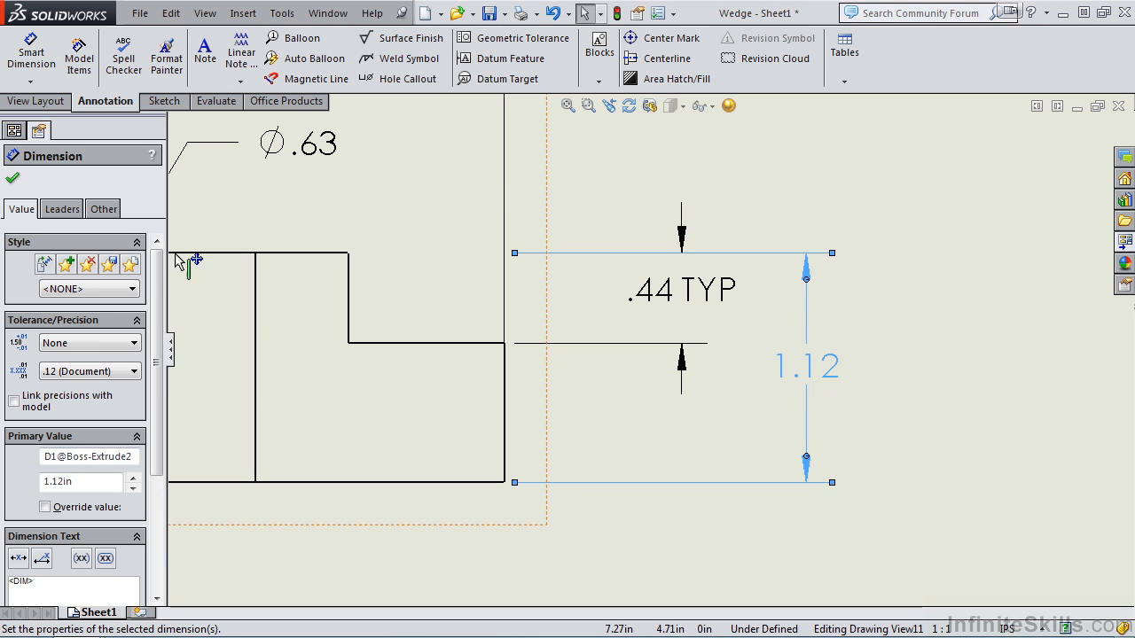
{"action": "scroll", "coordinate": [162, 304], "scroll_direction": "down", "scroll_amount": 2}
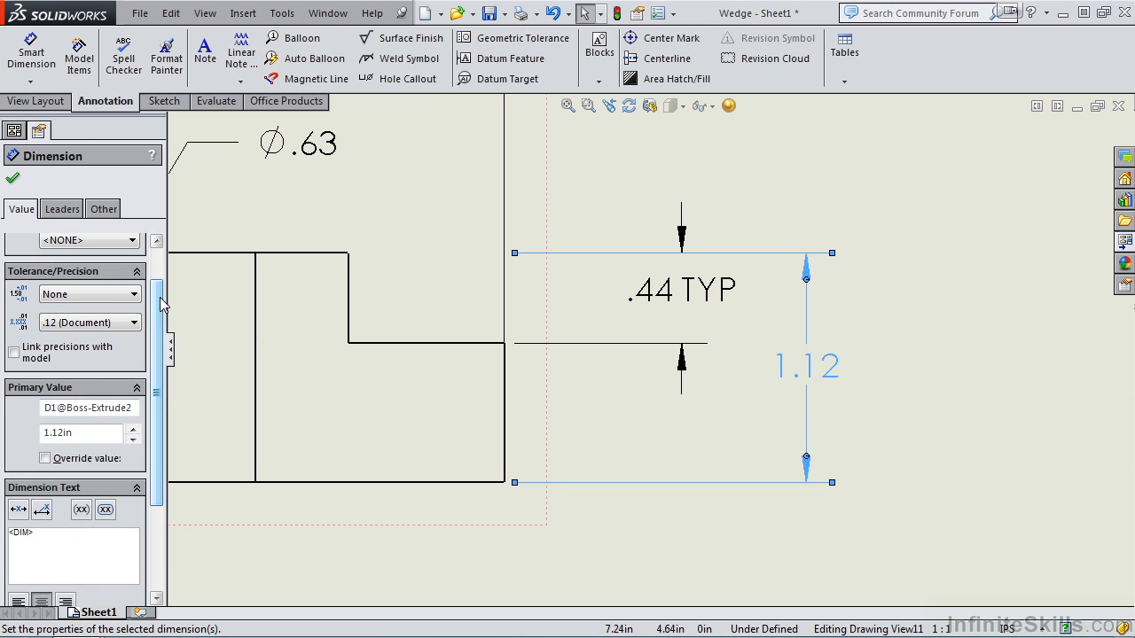
{"action": "scroll", "coordinate": [158, 344], "scroll_direction": "down", "scroll_amount": 1}
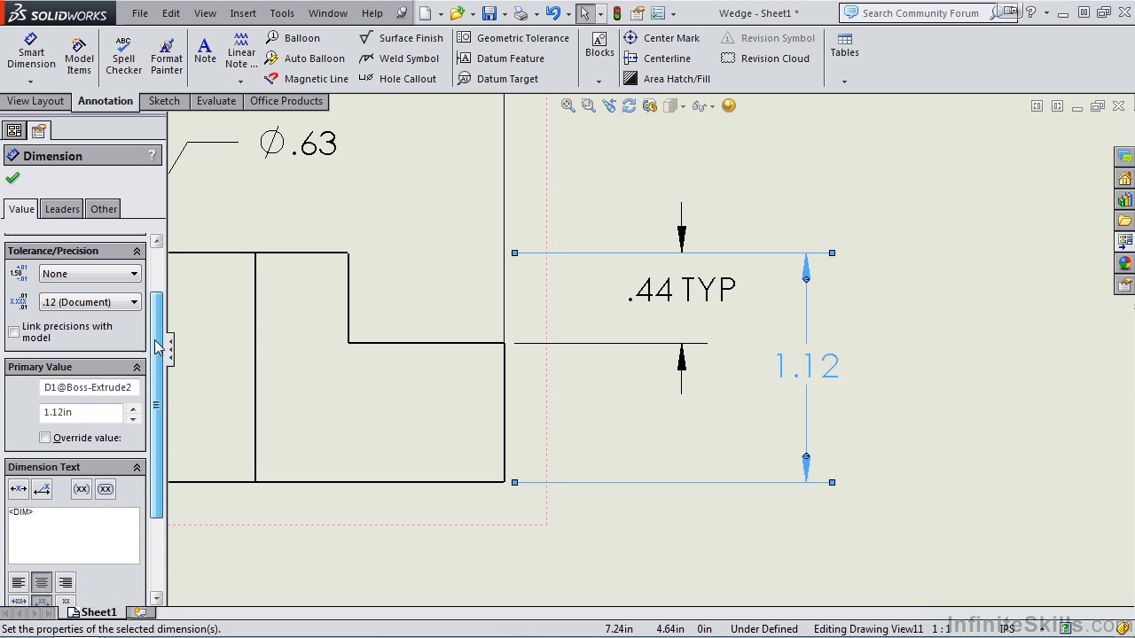
{"action": "scroll", "coordinate": [158, 344], "scroll_direction": "down", "scroll_amount": 5}
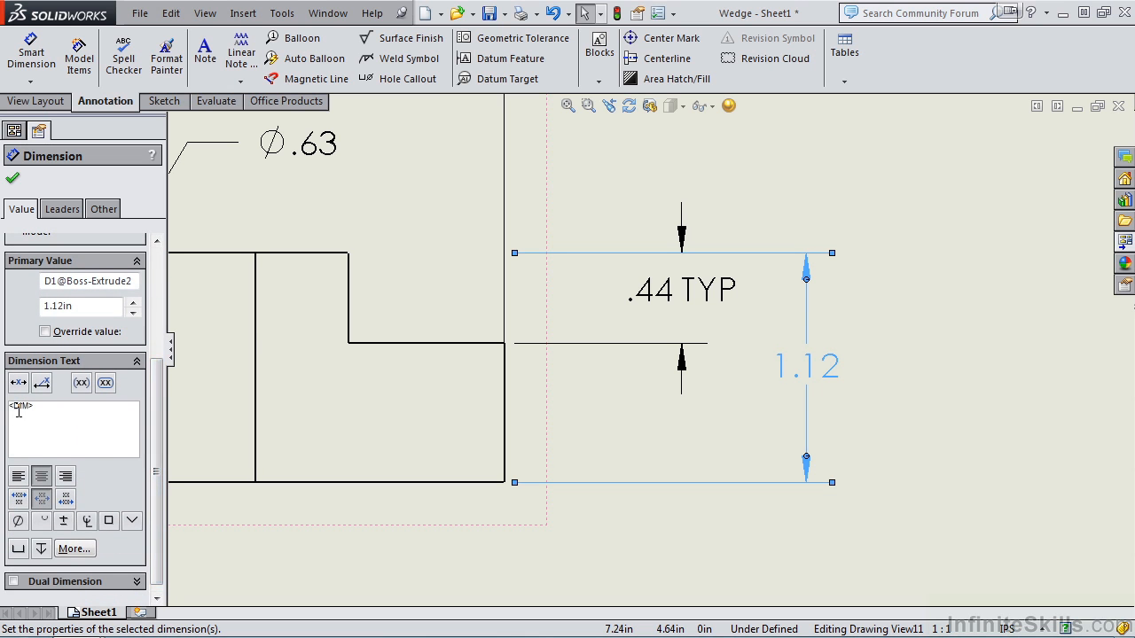
{"action": "scroll", "coordinate": [160, 417], "scroll_direction": "down", "scroll_amount": 1}
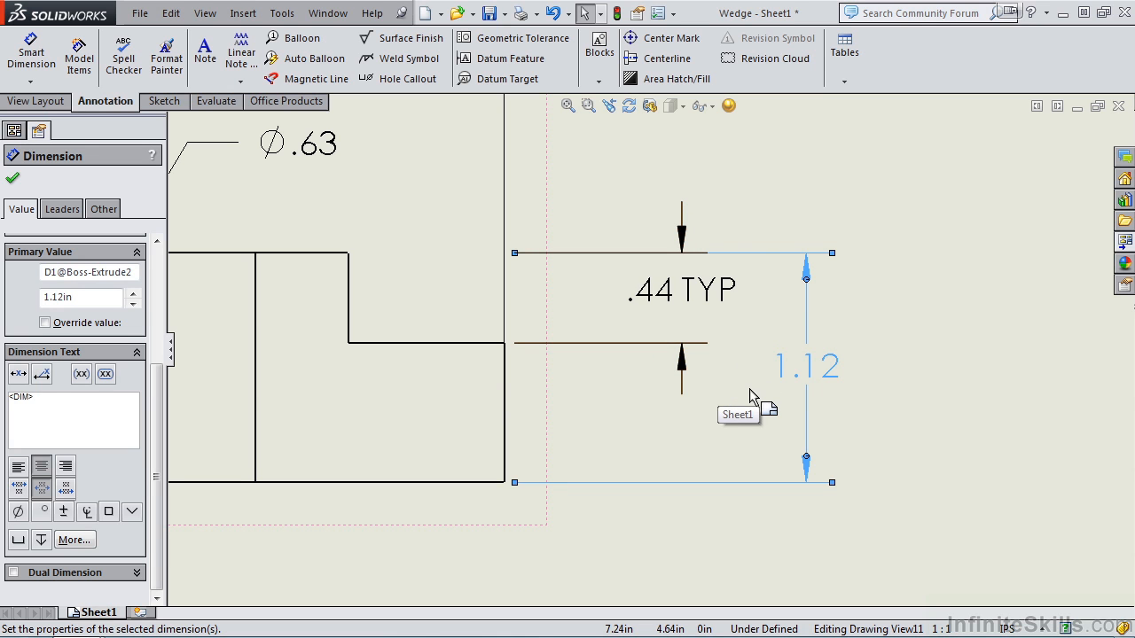
{"action": "left_click", "coordinate": [13, 177]}
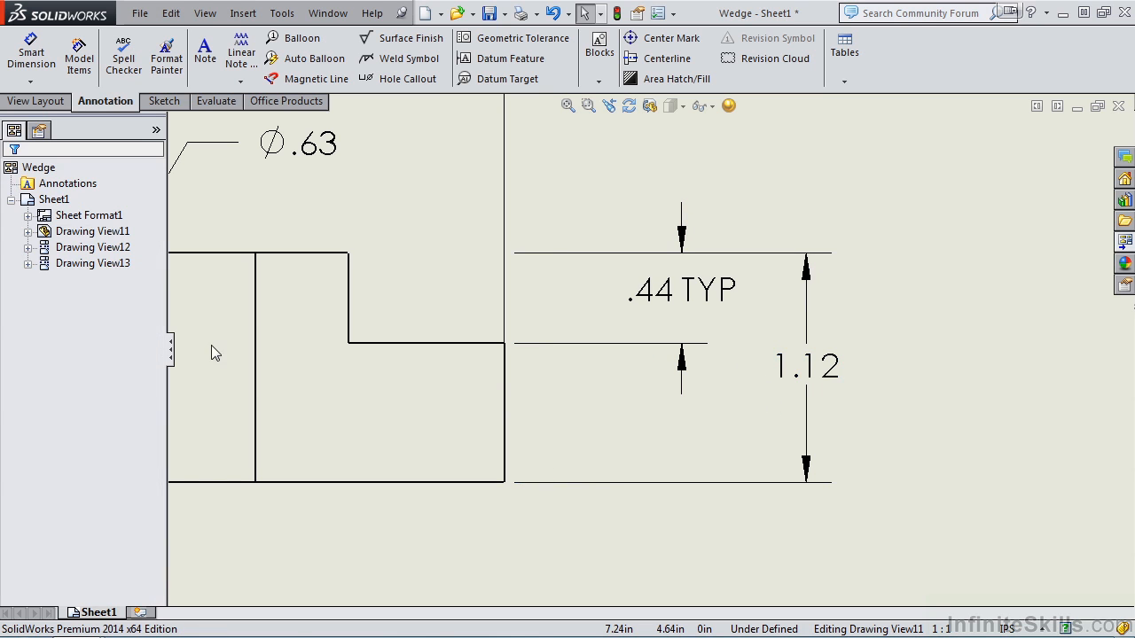
- Delete the 1.12 height dimension from the front view
{"action": "key", "text": "f"}
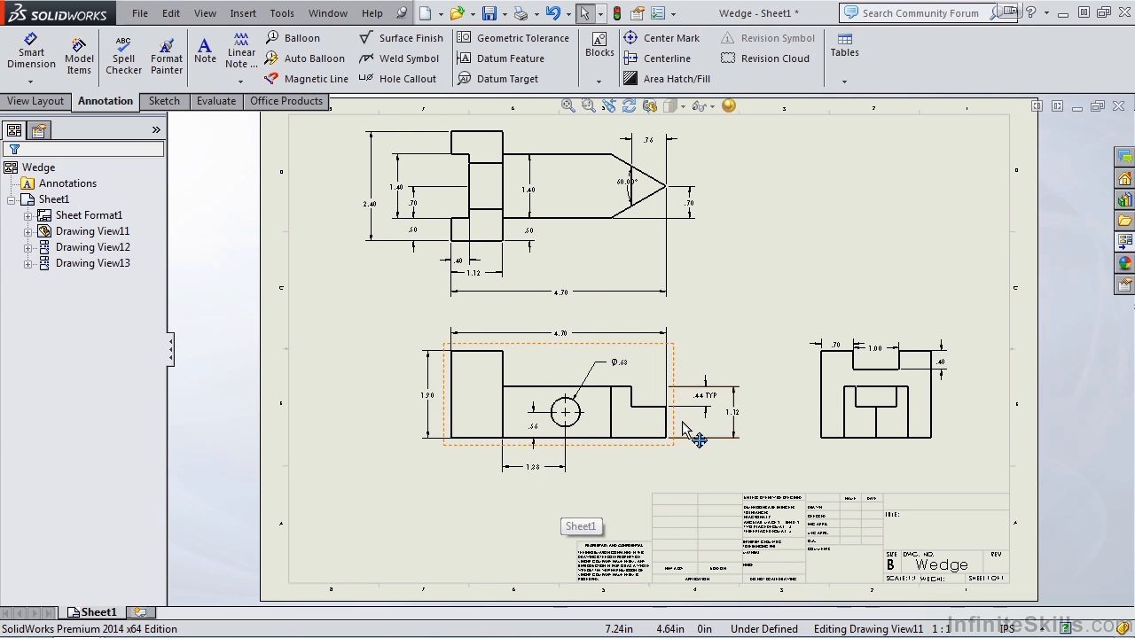
{"action": "left_click", "coordinate": [736, 422]}
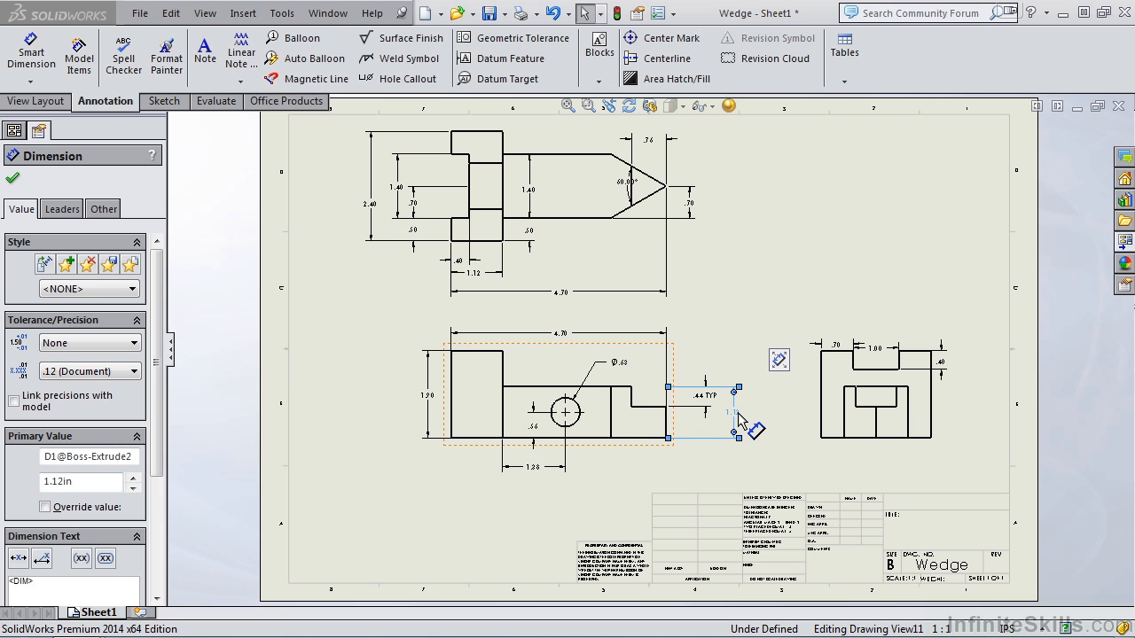
{"action": "key", "text": "Delete"}
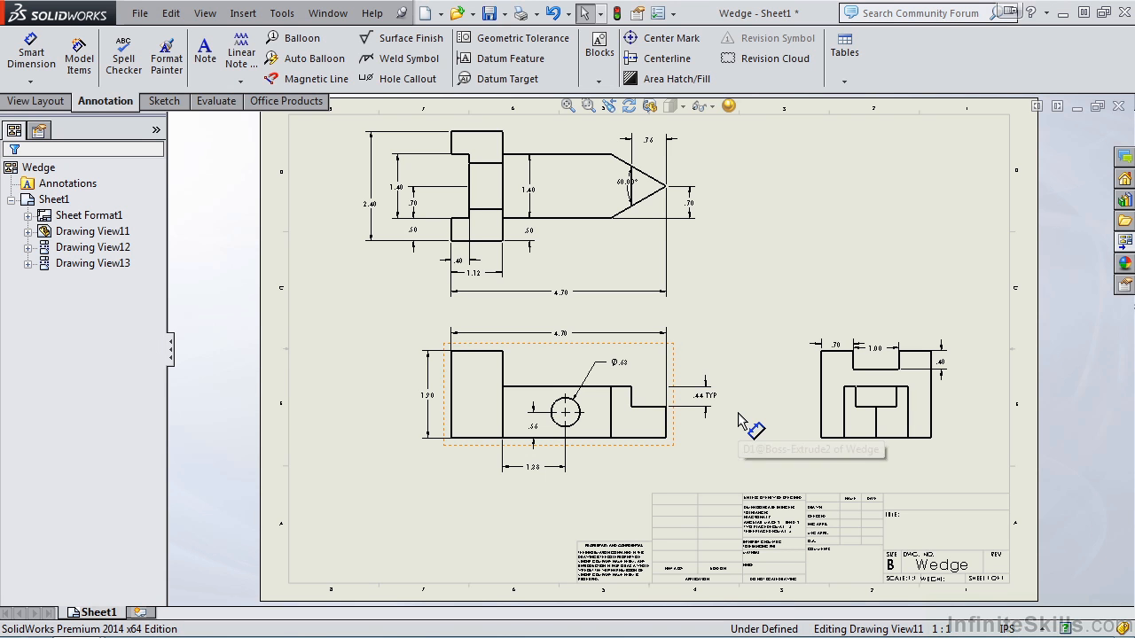